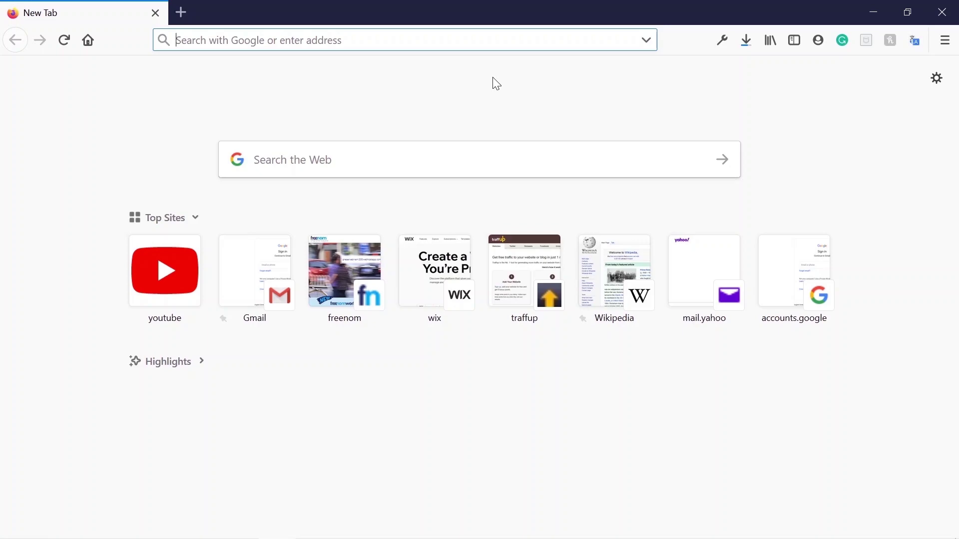
pyautogui.write('freenom.com/')
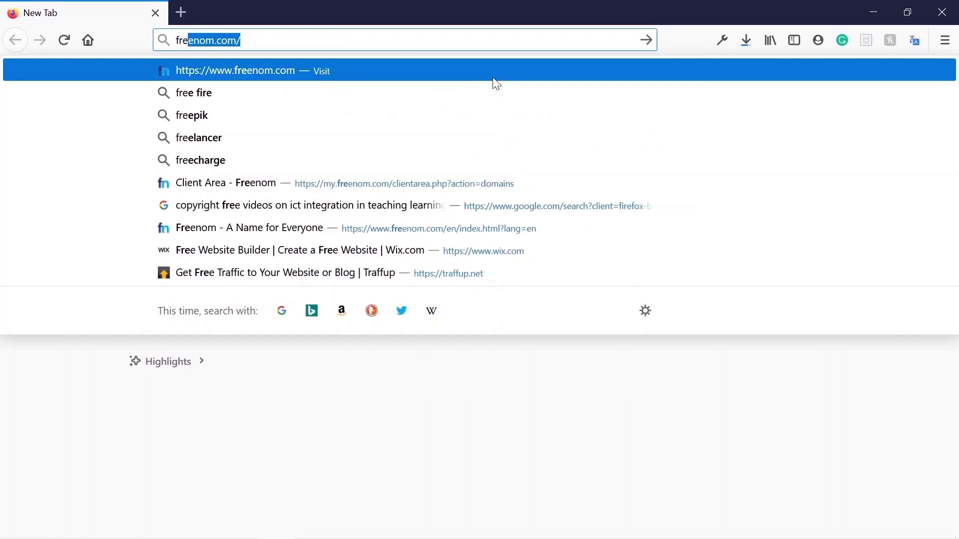
# Step: Open freenom.com, sign in with the Google account, and start registering the name willywilly
pyautogui.press('Return')
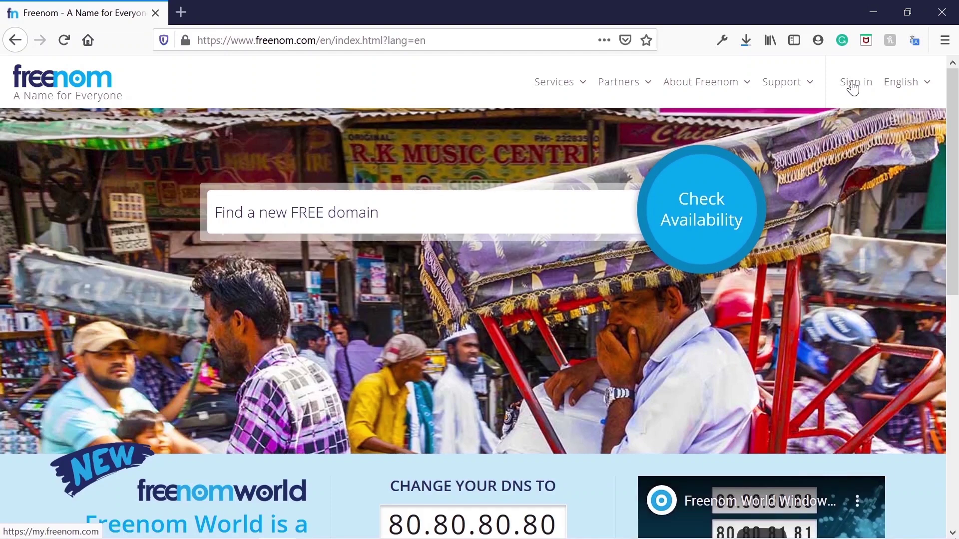
pyautogui.click(853, 87)
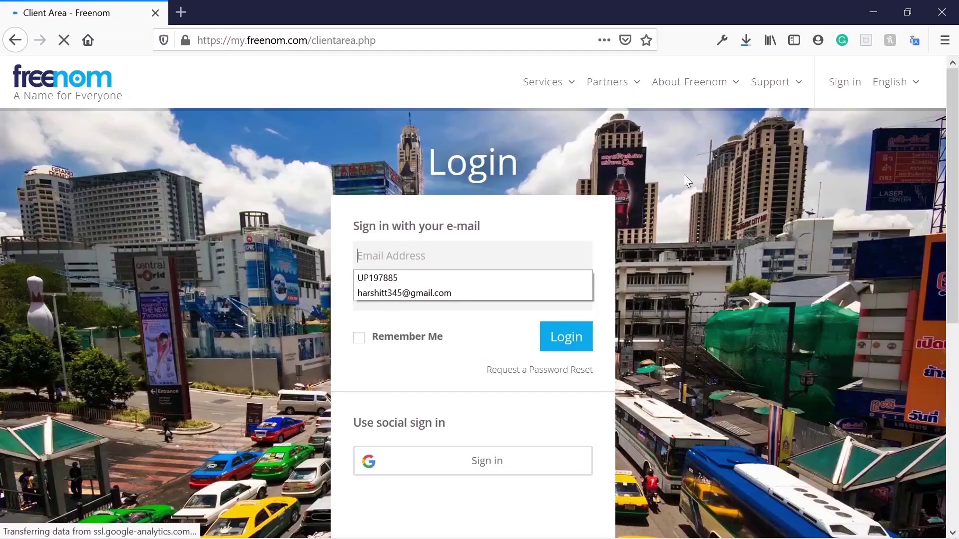
pyautogui.scroll(-3, 494, 396)
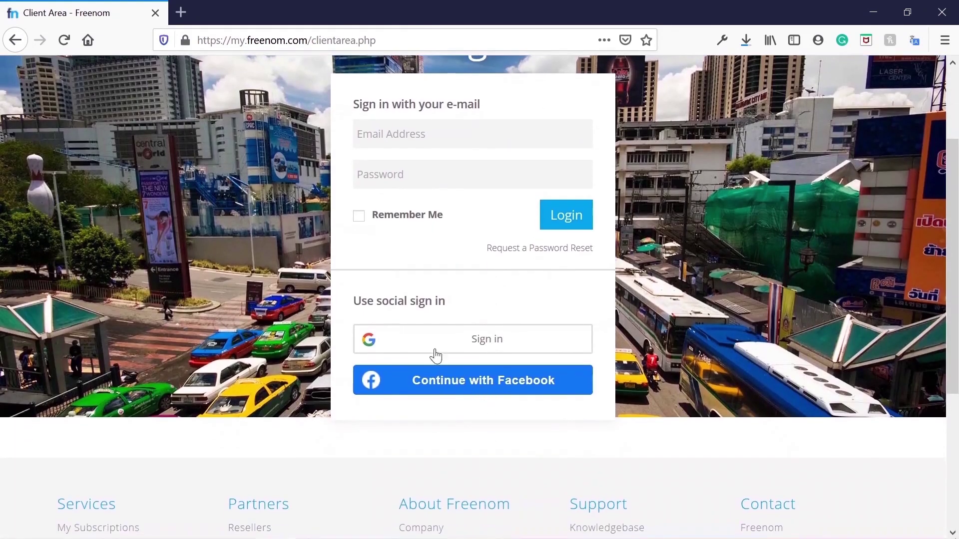
pyautogui.click(435, 348)
pyautogui.click(448, 233)
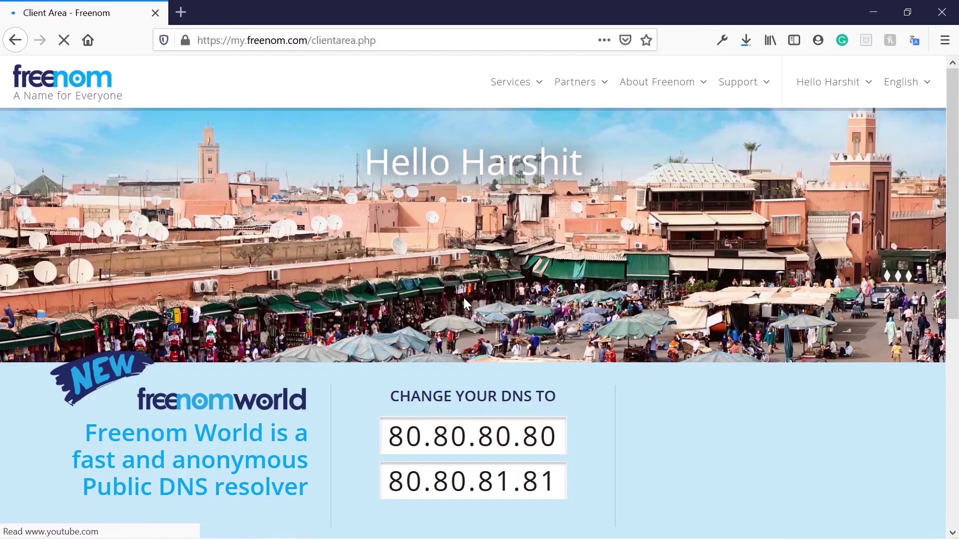
pyautogui.scroll(-2, 464, 294)
pyautogui.scroll(-4, 463, 294)
pyautogui.scroll(-1, 464, 292)
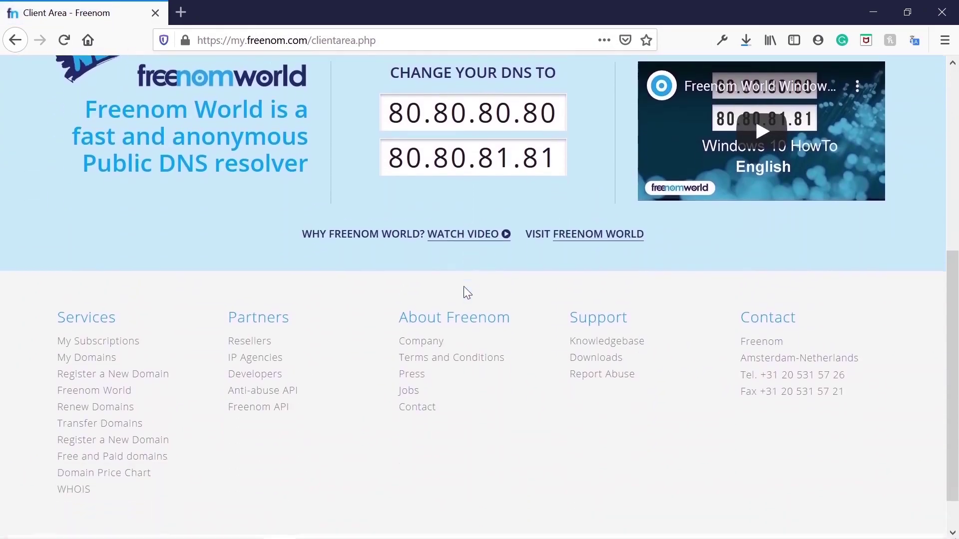
pyautogui.scroll(-1, 464, 292)
pyautogui.click(145, 332)
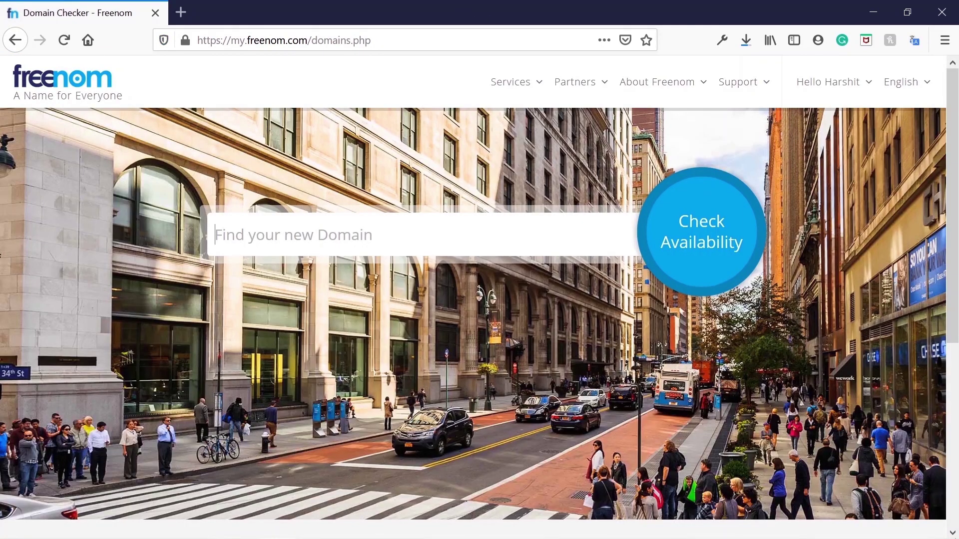
pyautogui.write('willywilly')
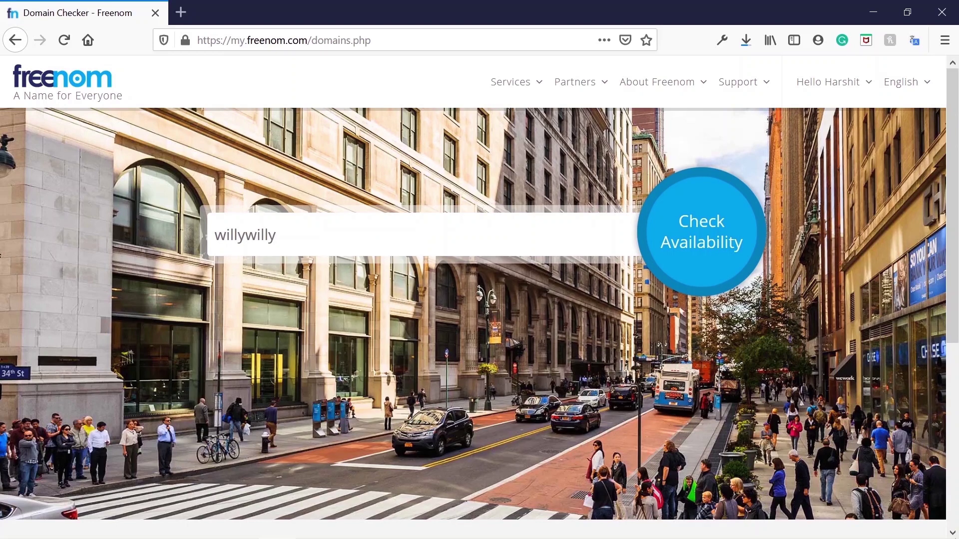
# Step: Check willywilly availability and check out with willywilly.ml in the cart
pyautogui.click(713, 229)
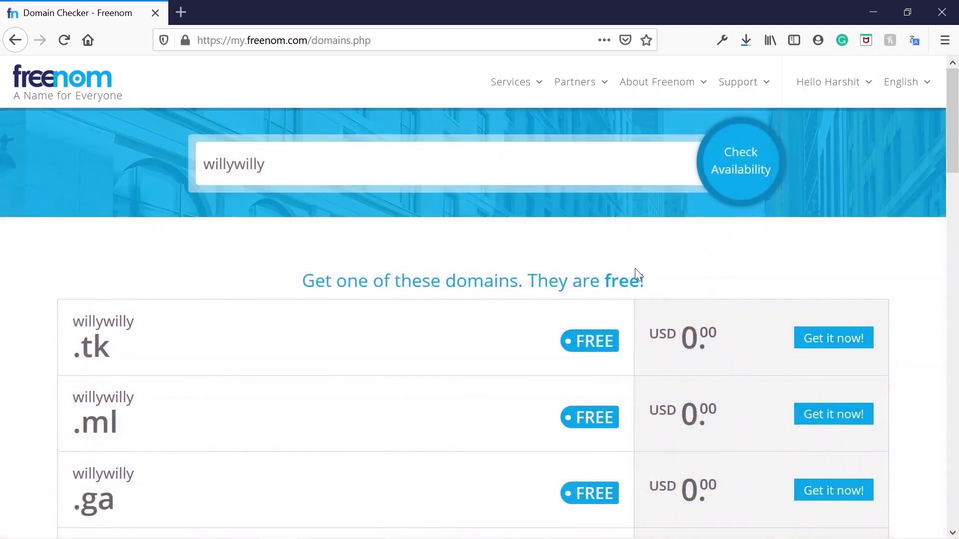
pyautogui.scroll(-2, 675, 278)
pyautogui.scroll(-3, 675, 279)
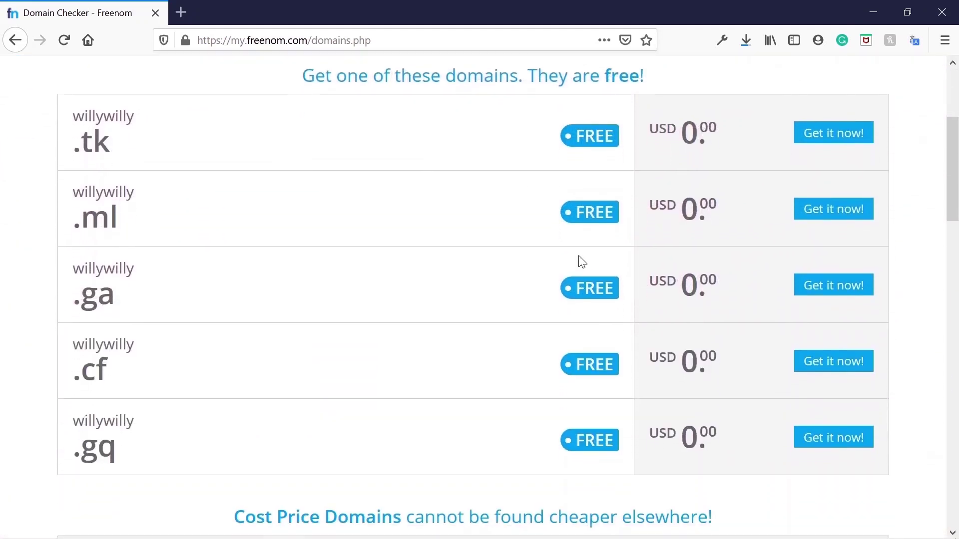
pyautogui.click(832, 215)
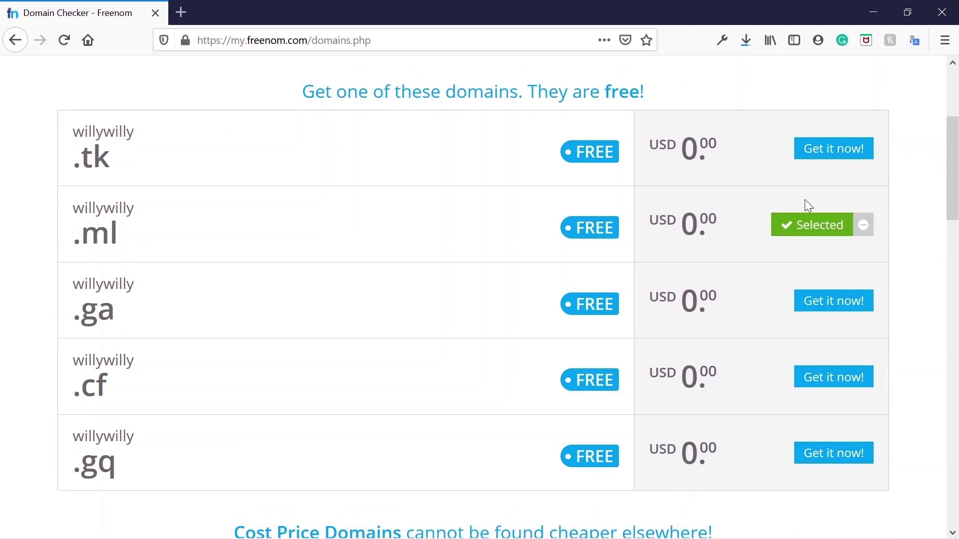
pyautogui.scroll(3, 713, 216)
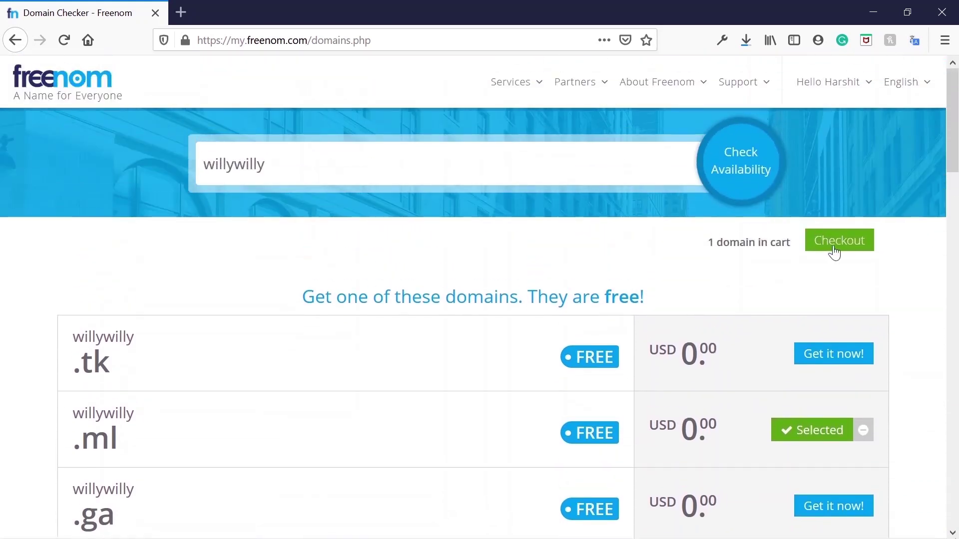
pyautogui.click(845, 243)
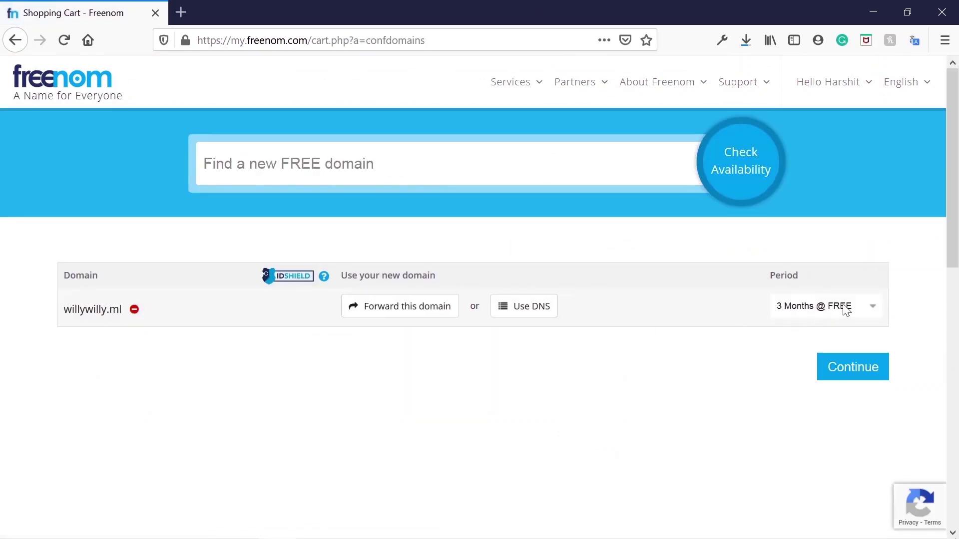
# Step: Register willywilly.ml for 12 Months @ FREE and complete the order
pyautogui.click(845, 311)
pyautogui.scroll(-2, 821, 251)
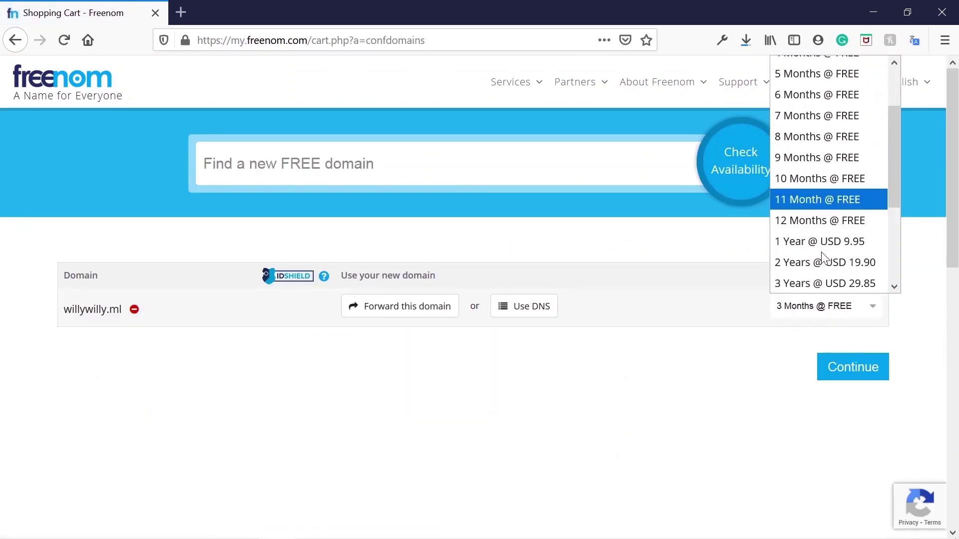
pyautogui.click(824, 218)
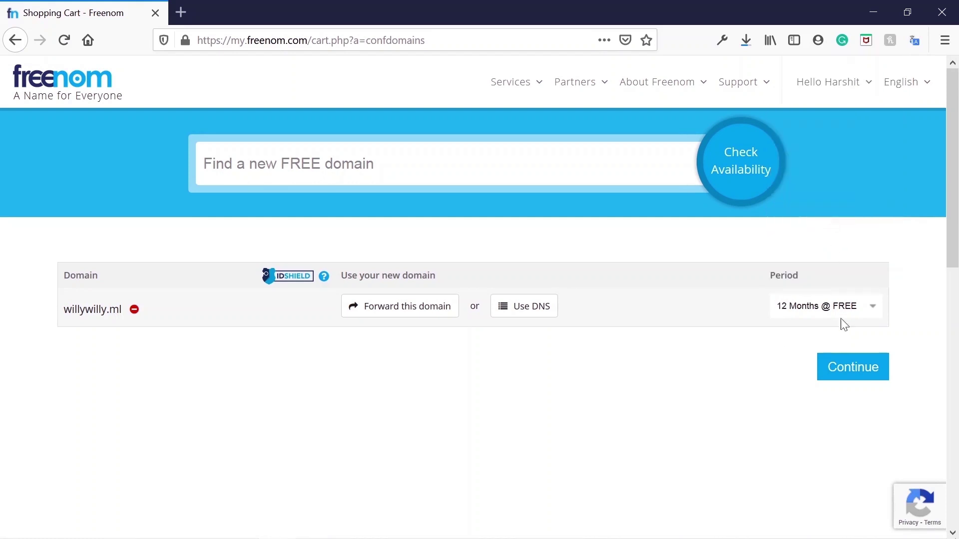
pyautogui.click(854, 382)
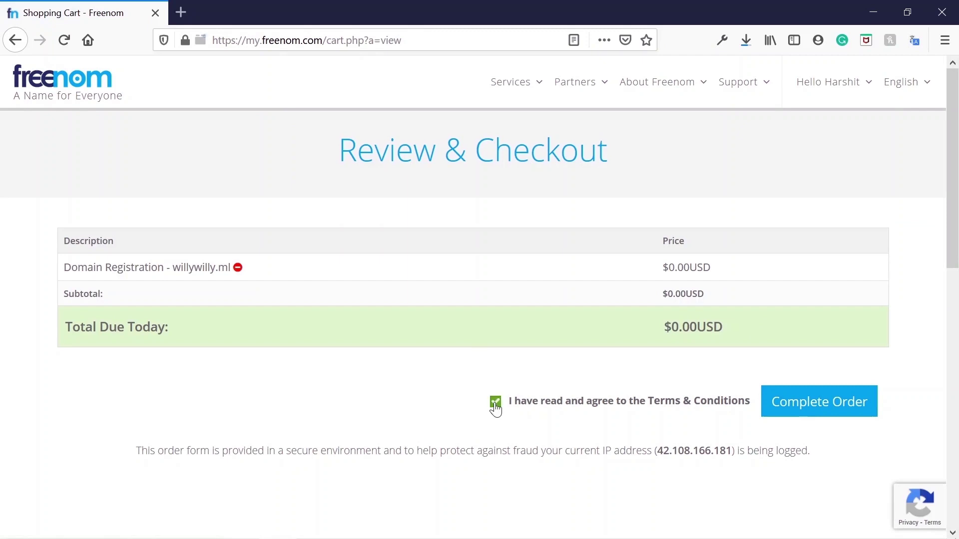
pyautogui.click(847, 407)
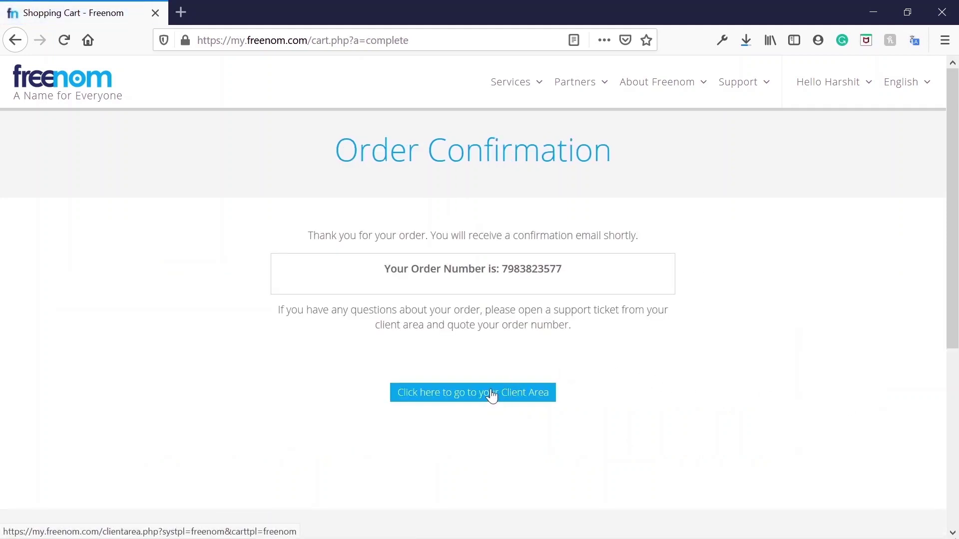
pyautogui.click(186, 9)
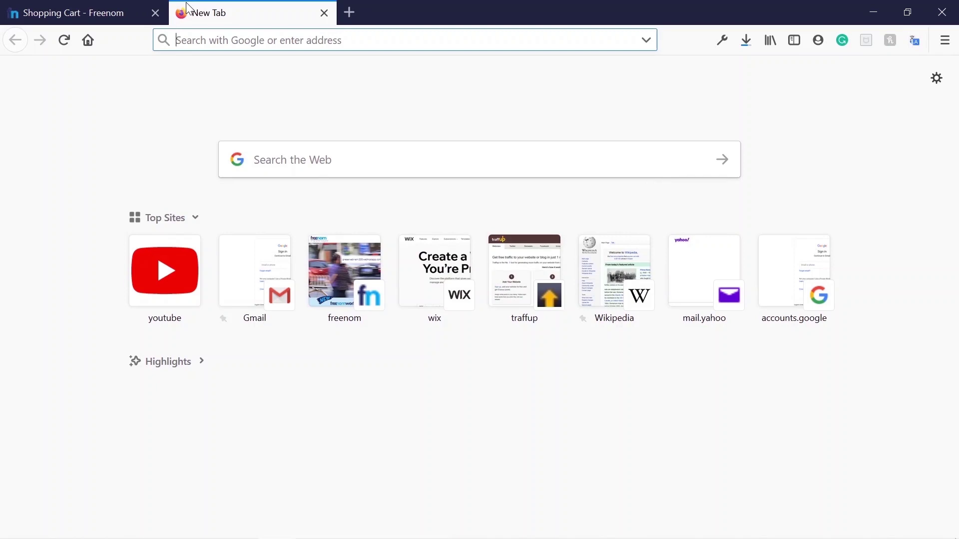
pyautogui.write('dom')
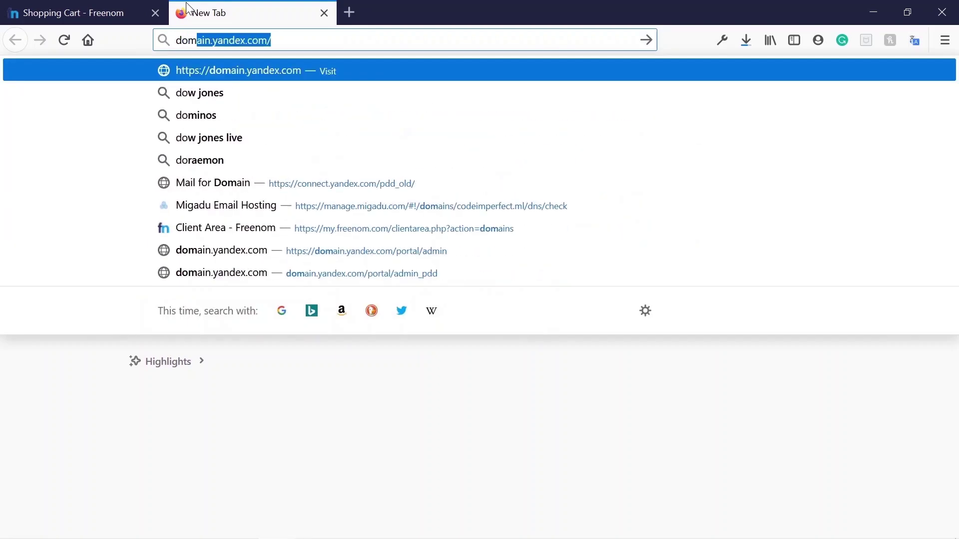
pyautogui.write('ain.y')
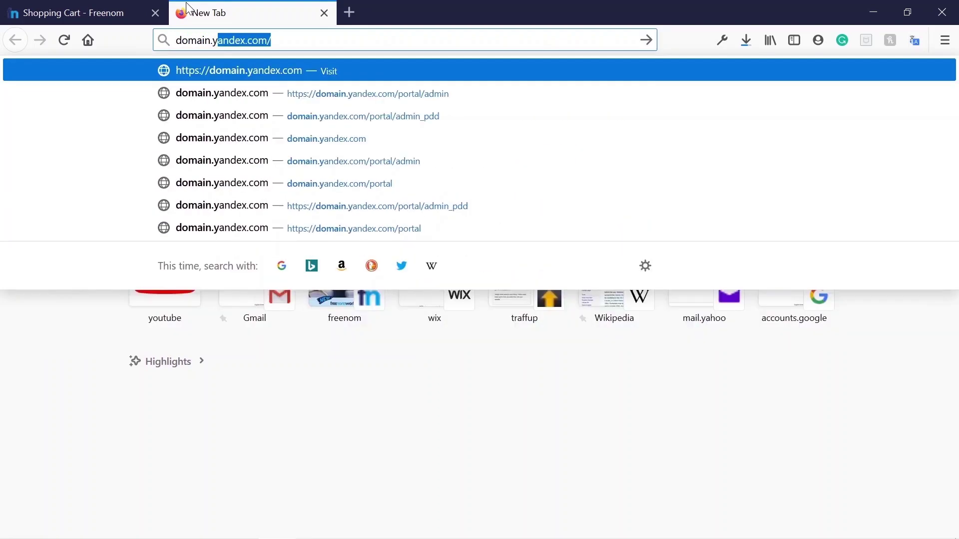
# Step: Open Yandex Mail for Domain, check the signed-in account, and focus the domain field
pyautogui.press('Return')
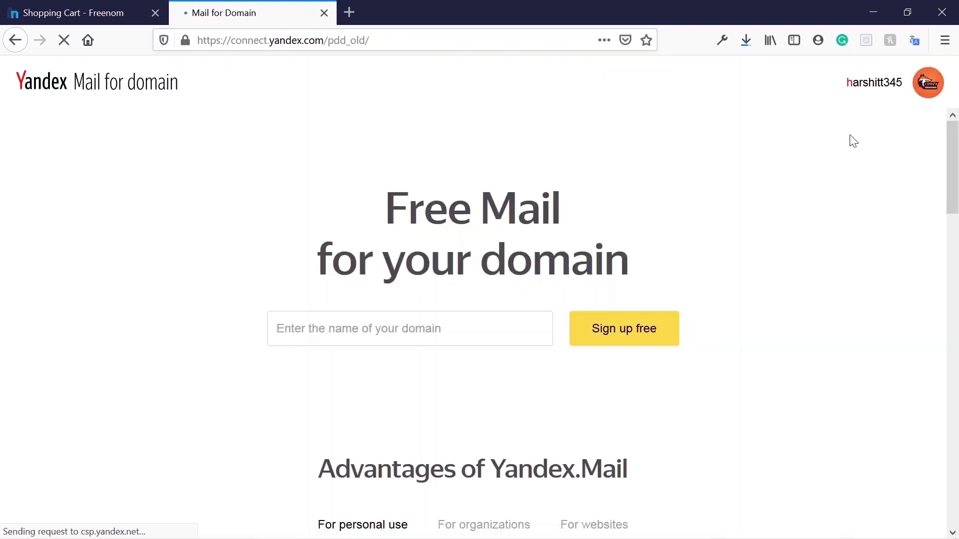
pyautogui.click(926, 84)
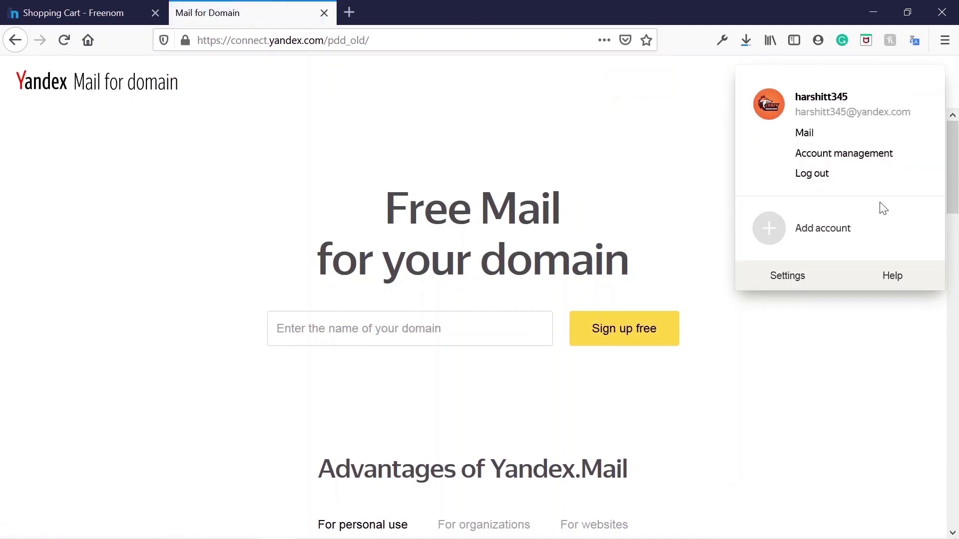
pyautogui.click(609, 103)
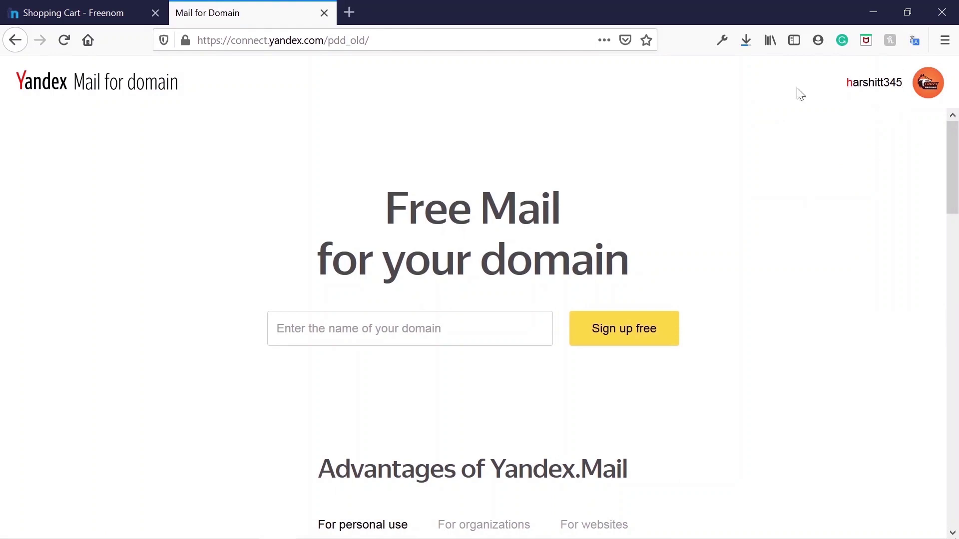
pyautogui.click(363, 317)
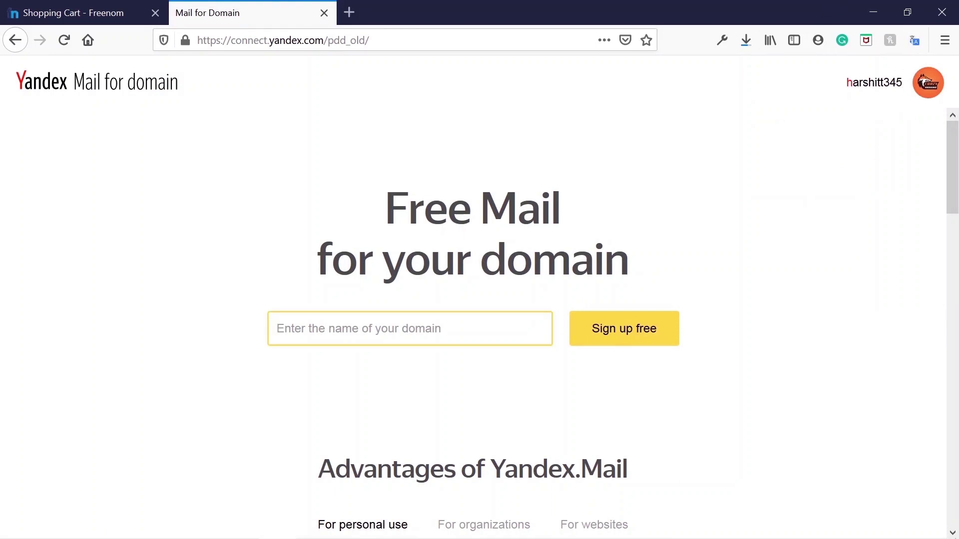
pyautogui.write('willywilly.ml')
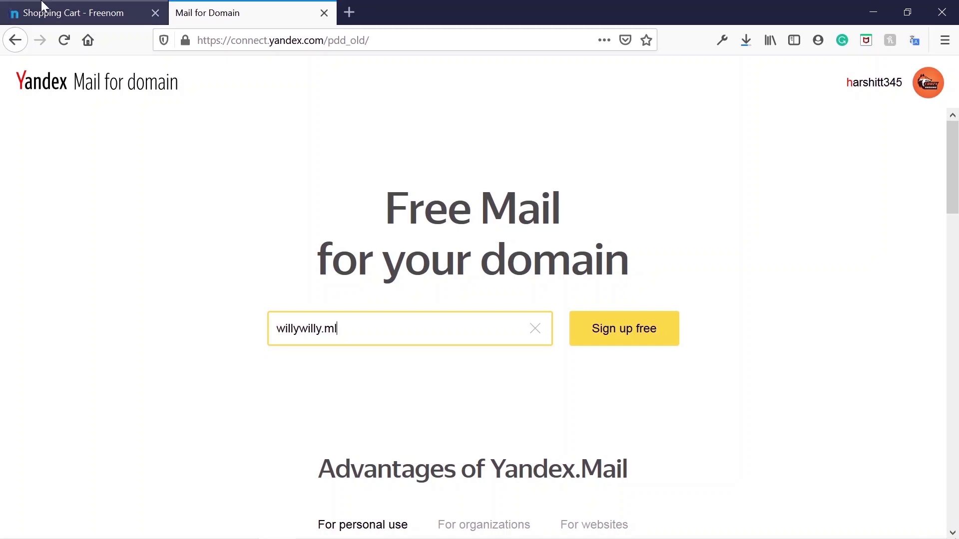
# Step: Copy willywilly.ml from Freenom's My Domains and sign it up for free domain mail
pyautogui.click(46, 10)
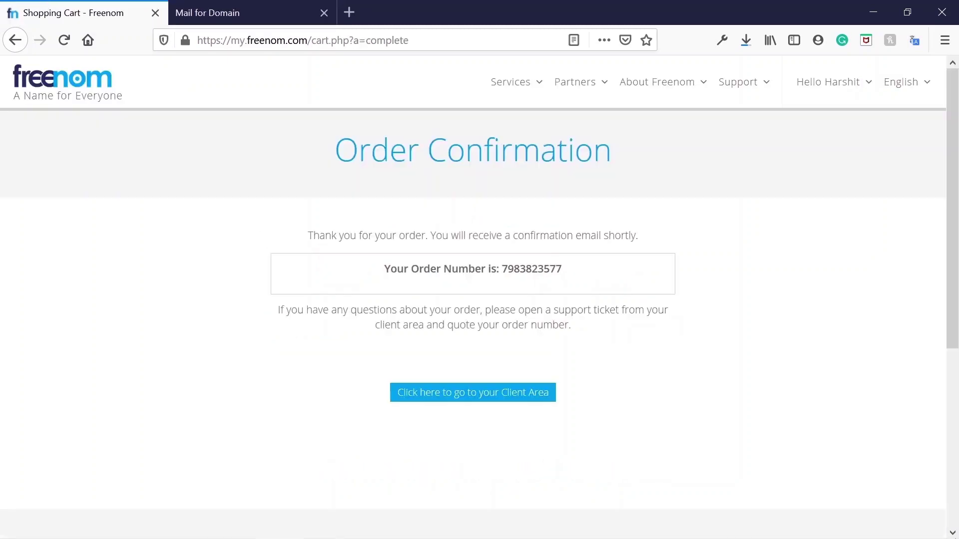
pyautogui.click(417, 391)
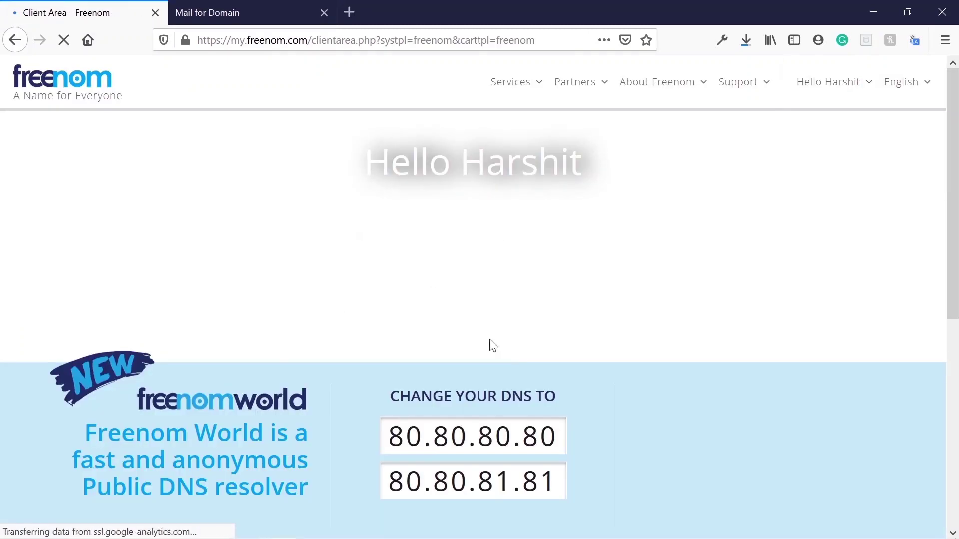
pyautogui.scroll(-10, 489, 343)
pyautogui.click(84, 314)
pyautogui.click(106, 246)
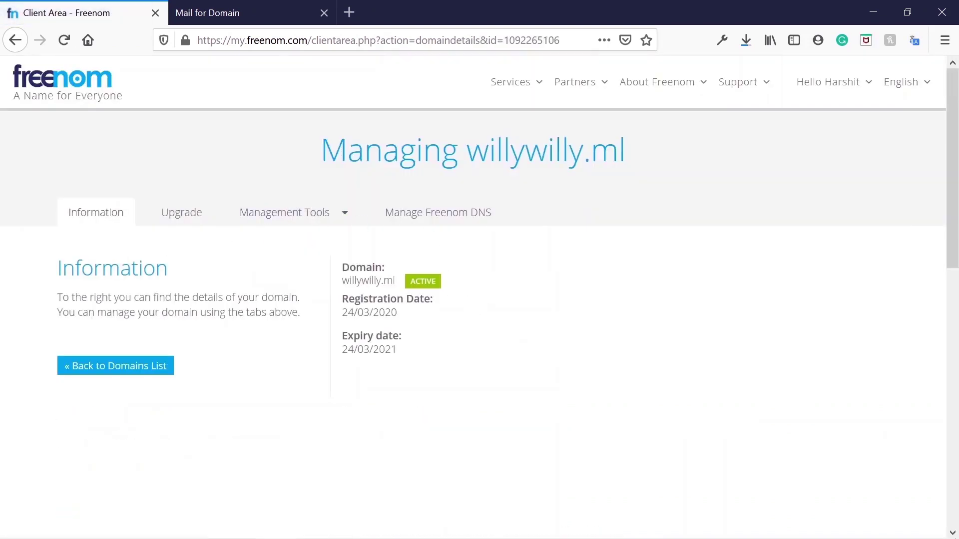
pyautogui.moveTo(466, 150); pyautogui.dragTo(650, 146)
pyautogui.click(617, 131)
pyautogui.click(235, 13)
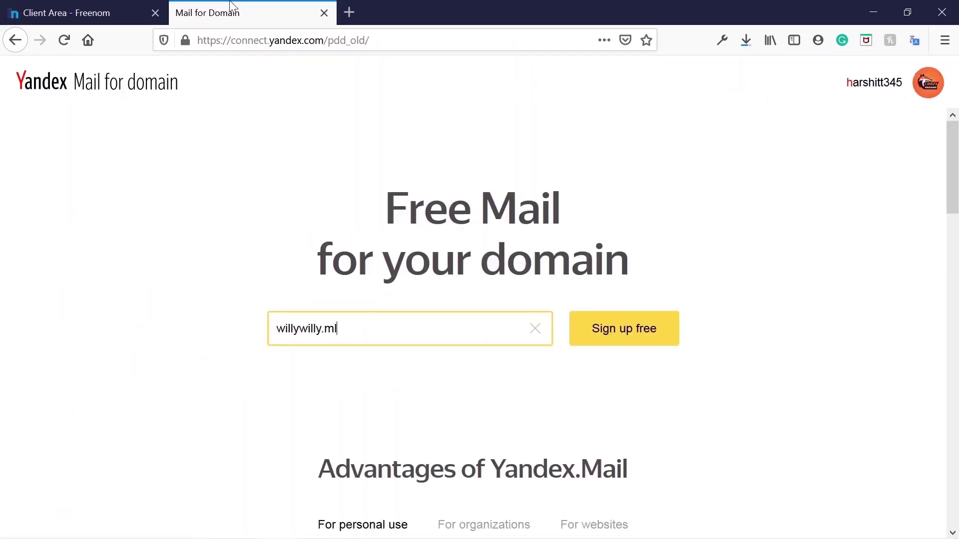
pyautogui.click(620, 332)
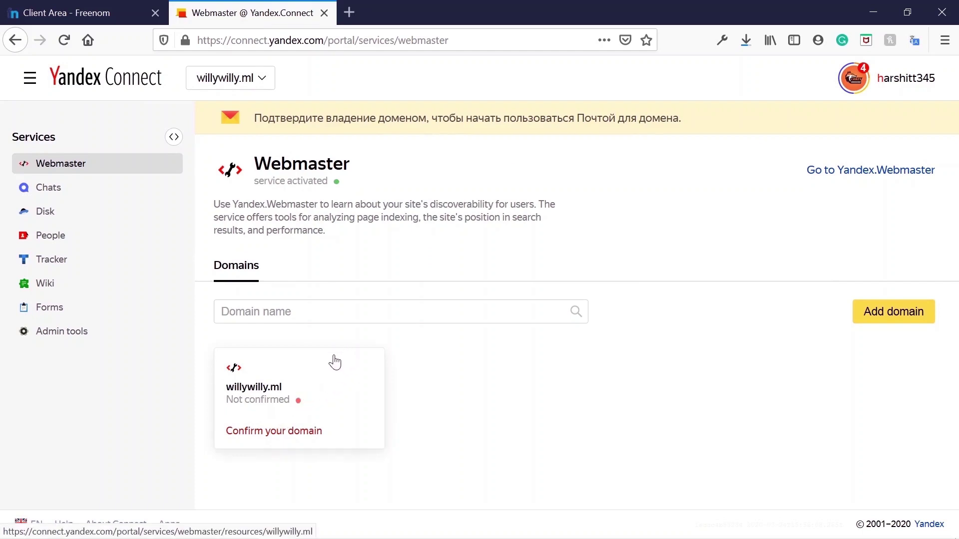
# Step: Open willywilly.ml's confirmation page and browse HTML file, meta tag, WHOIS, then DNS instructions
pyautogui.click(324, 402)
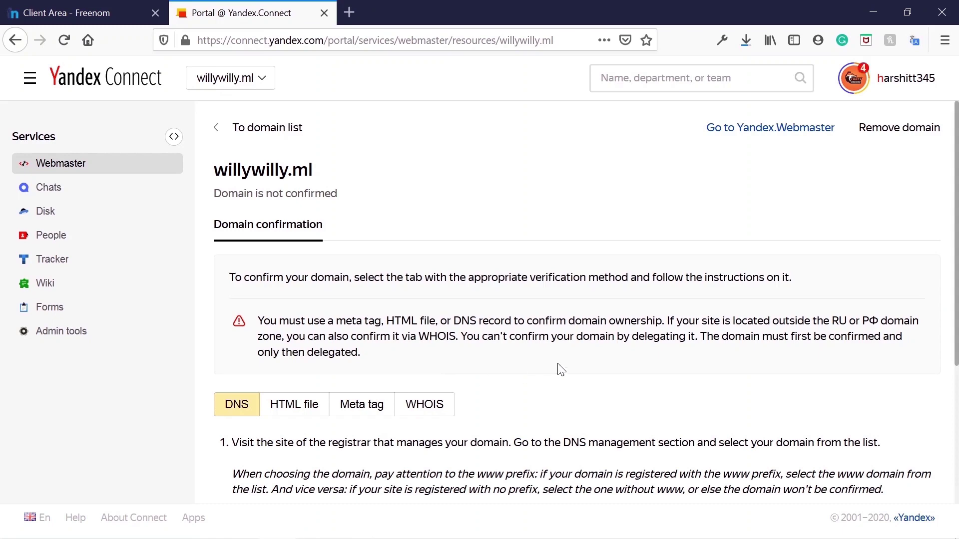
pyautogui.scroll(-3, 558, 368)
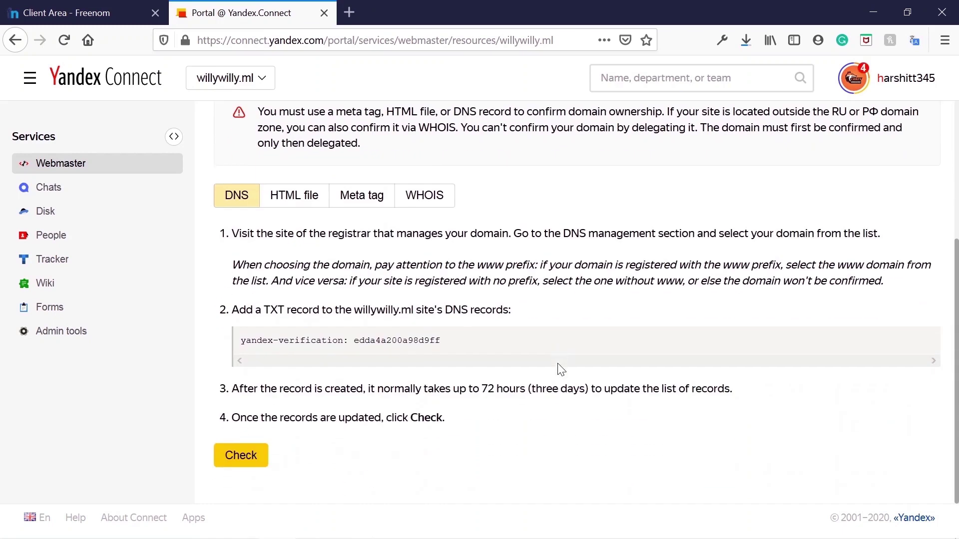
pyautogui.click(285, 198)
pyautogui.click(352, 199)
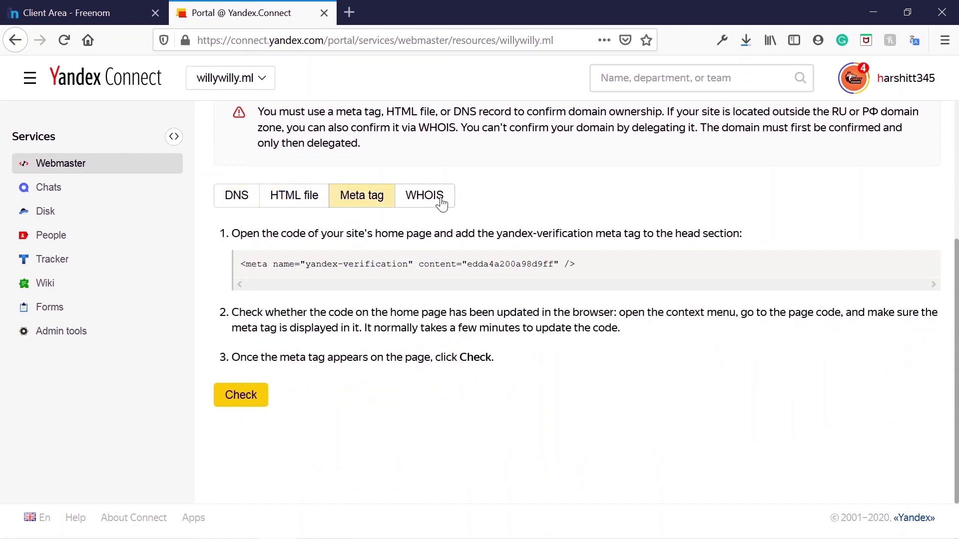
pyautogui.click(437, 202)
pyautogui.click(236, 198)
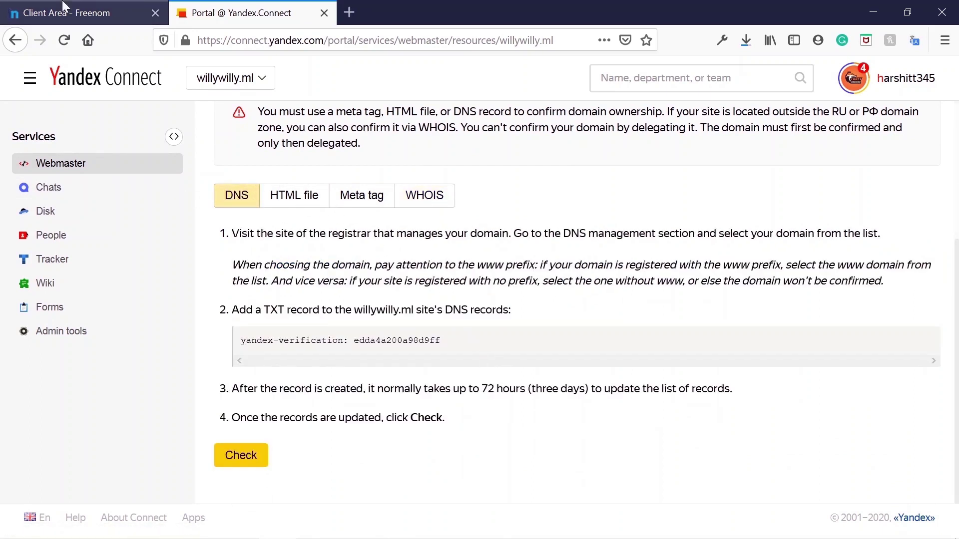
# Step: Open Freenom DNS management for willywilly.ml and copy the yandex-verification code
pyautogui.click(85, 8)
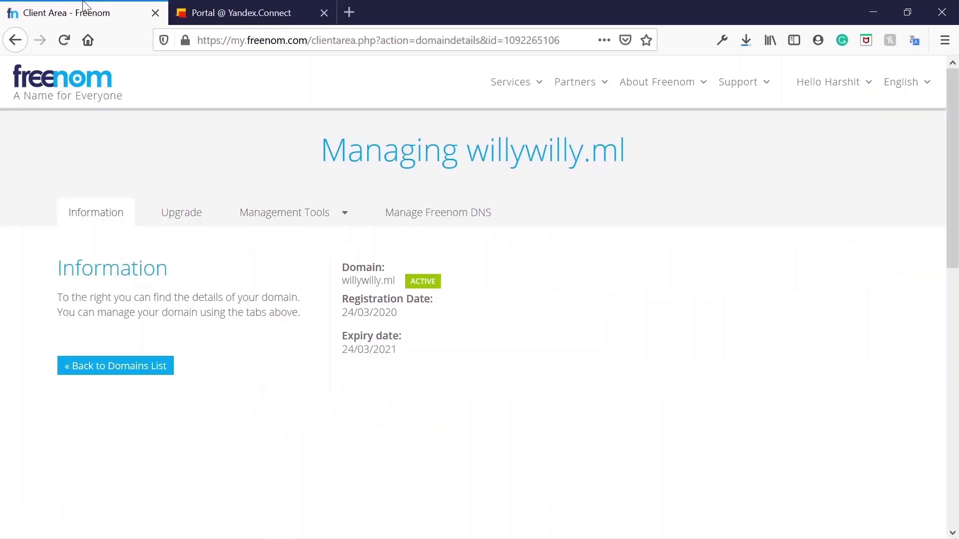
pyautogui.click(439, 219)
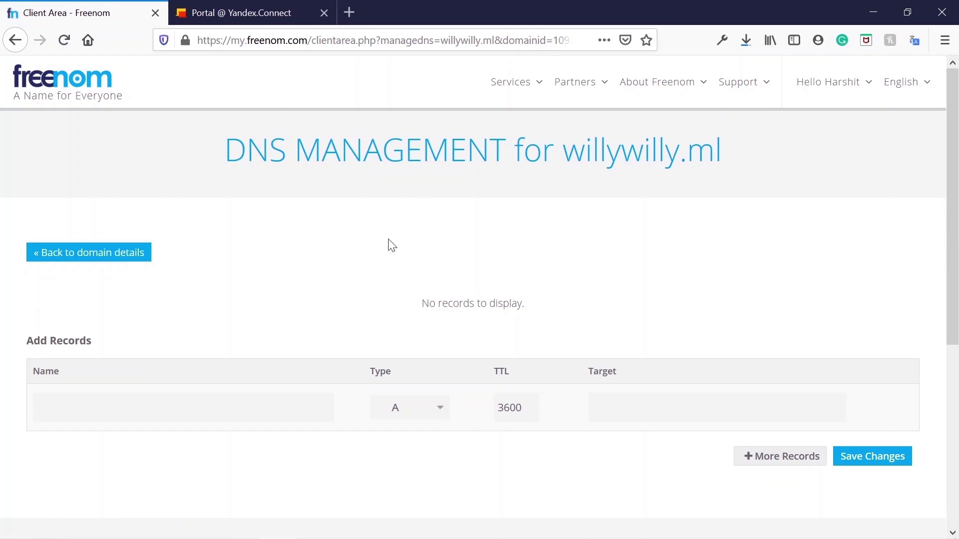
pyautogui.click(293, 9)
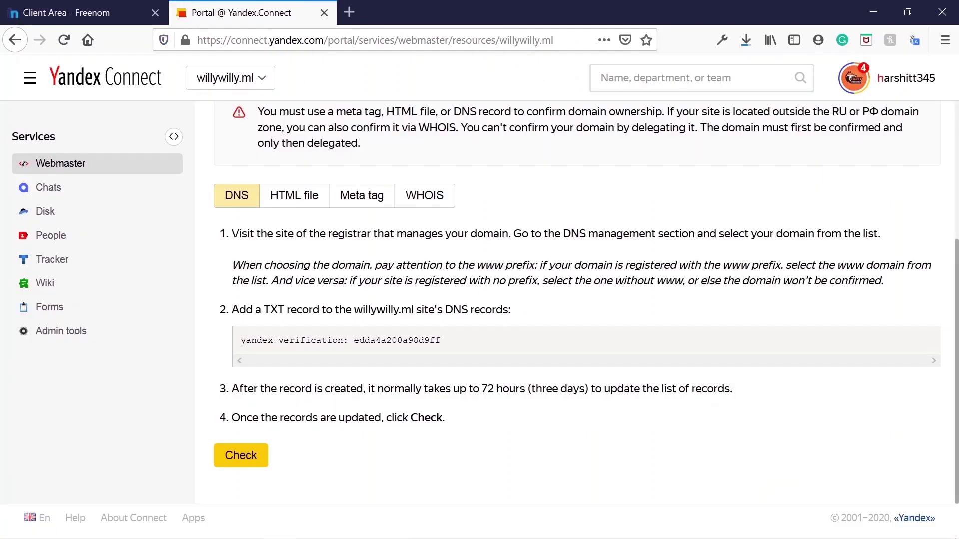
pyautogui.moveTo(264, 309); pyautogui.dragTo(327, 310)
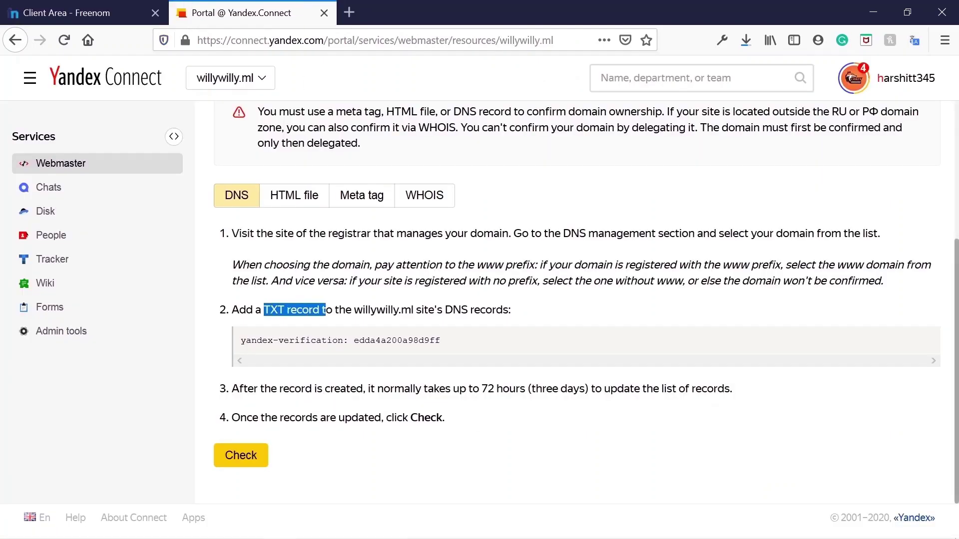
pyautogui.click(366, 311)
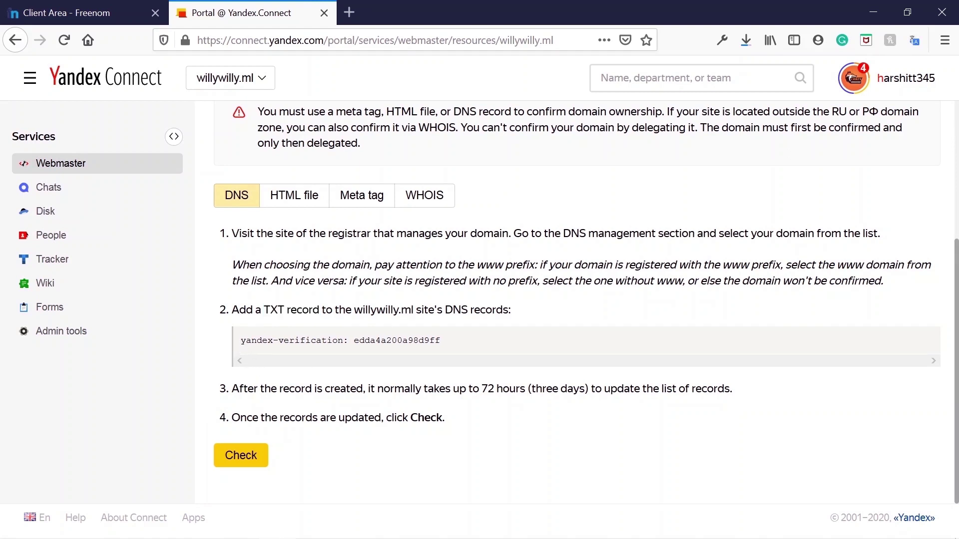
pyautogui.moveTo(240, 341); pyautogui.dragTo(453, 347)
pyautogui.hotkey('ctrl', 'c')
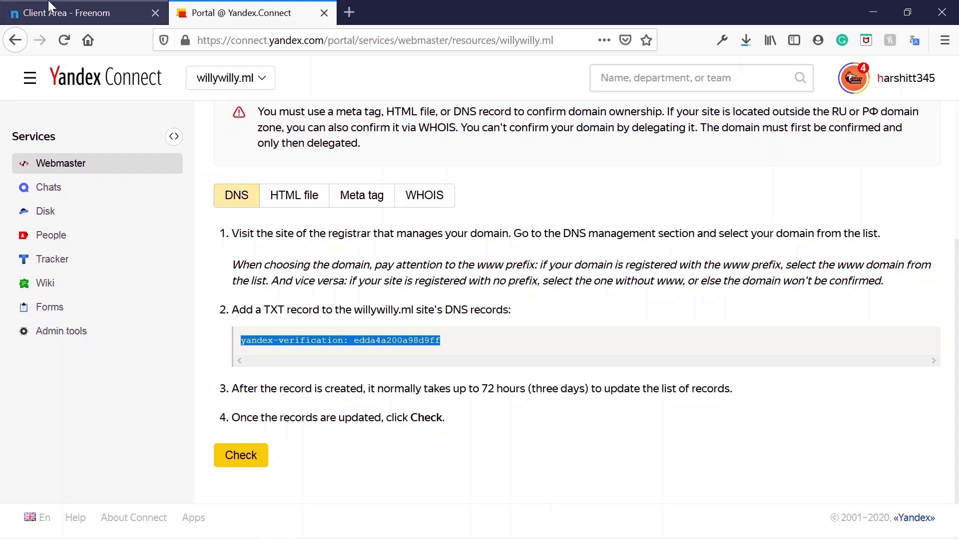
# Step: Save a new TXT record in Freenom with the pasted verification code as target
pyautogui.click(66, 13)
pyautogui.click(426, 418)
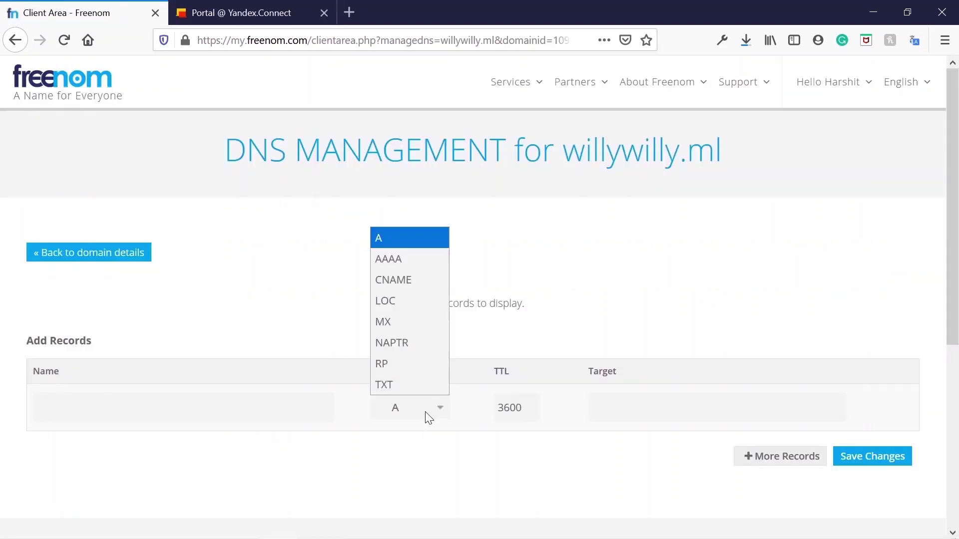
pyautogui.click(410, 385)
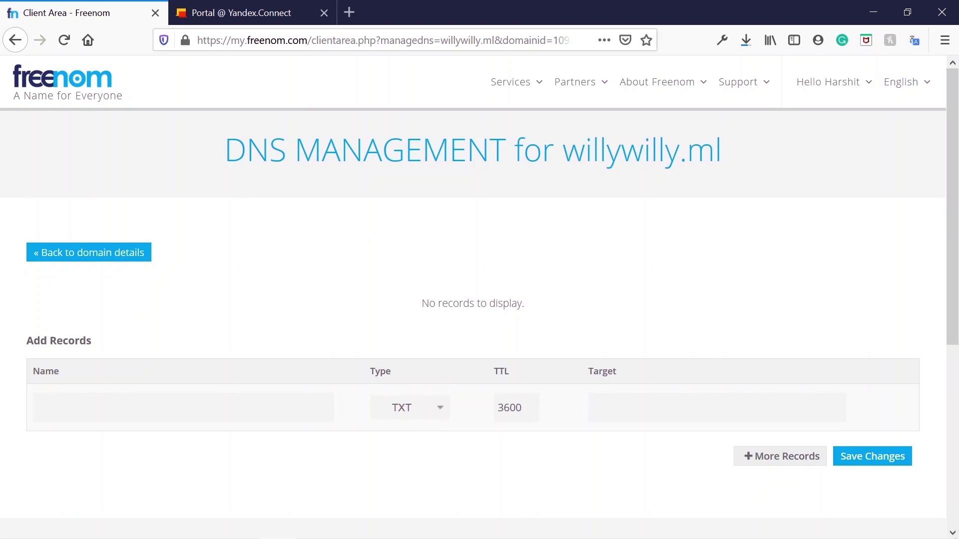
pyautogui.hotkey('ctrl', 'v')
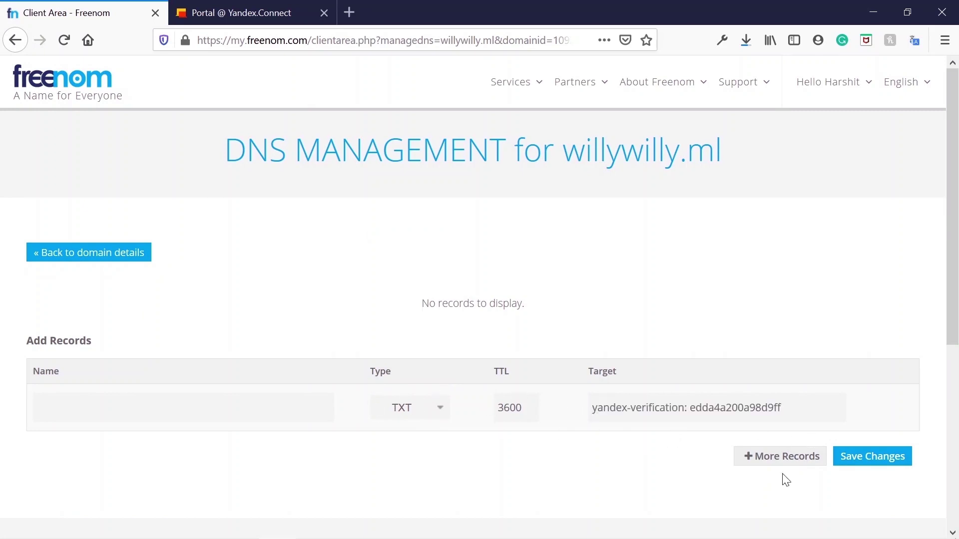
pyautogui.click(866, 461)
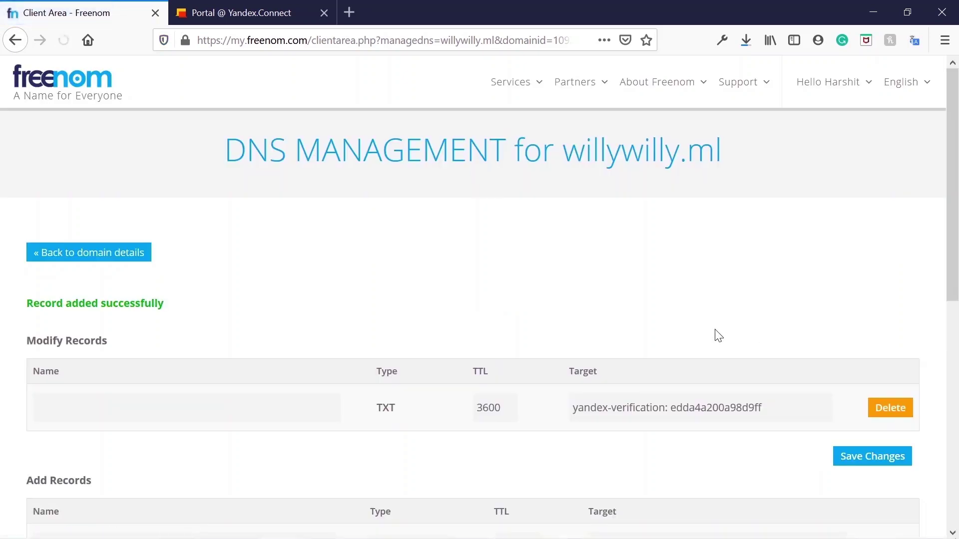
pyautogui.scroll(-3, 338, 277)
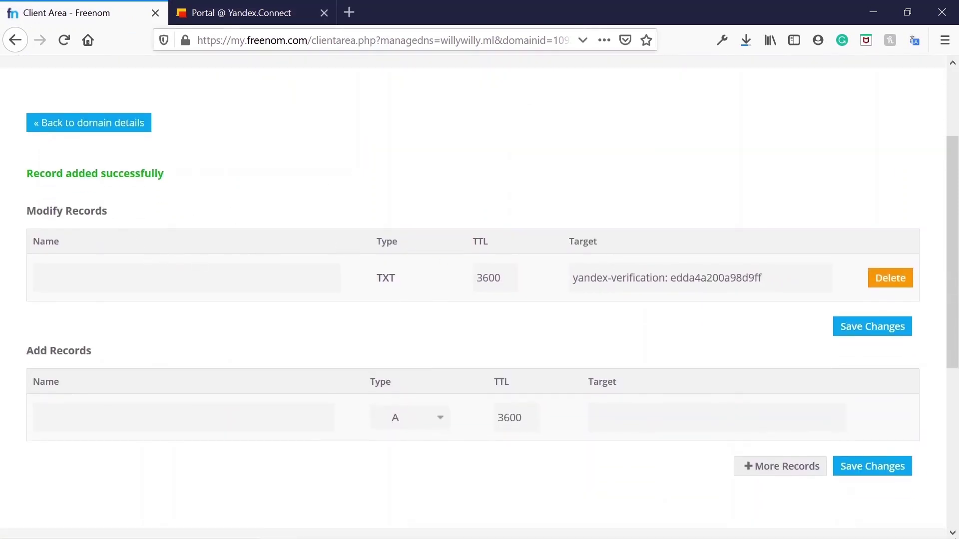
pyautogui.click(240, 13)
pyautogui.click(463, 295)
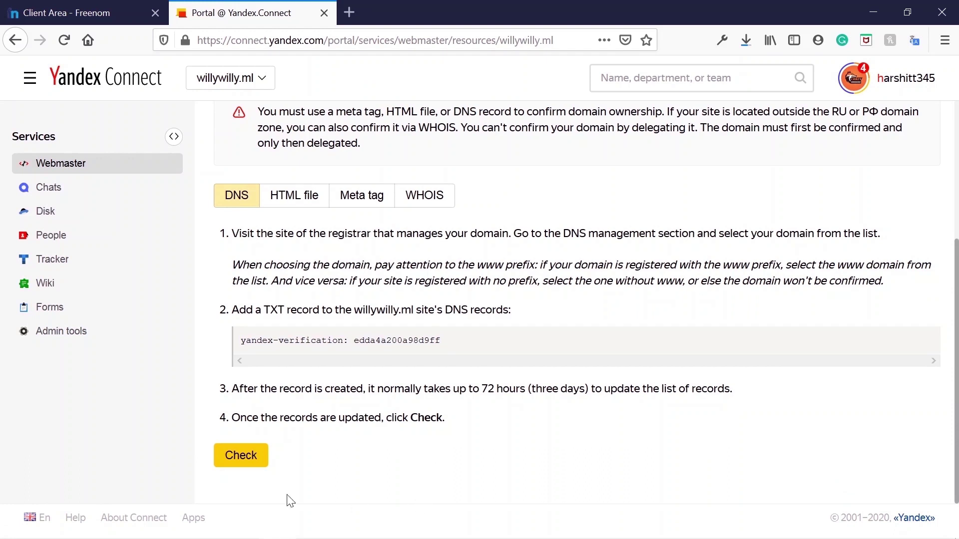
# Step: Run the ownership Check twice until willywilly.ml shows Domain confirmed
pyautogui.click(234, 458)
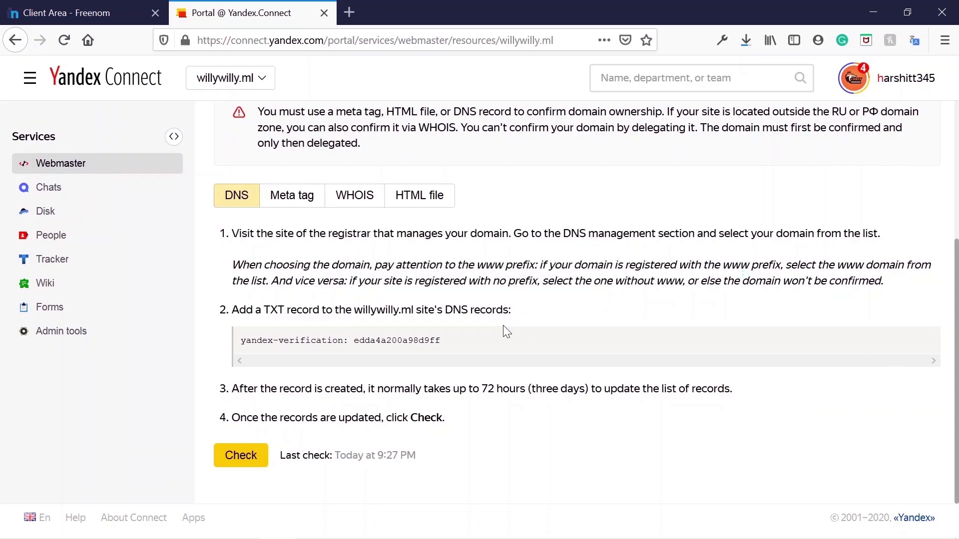
pyautogui.click(252, 460)
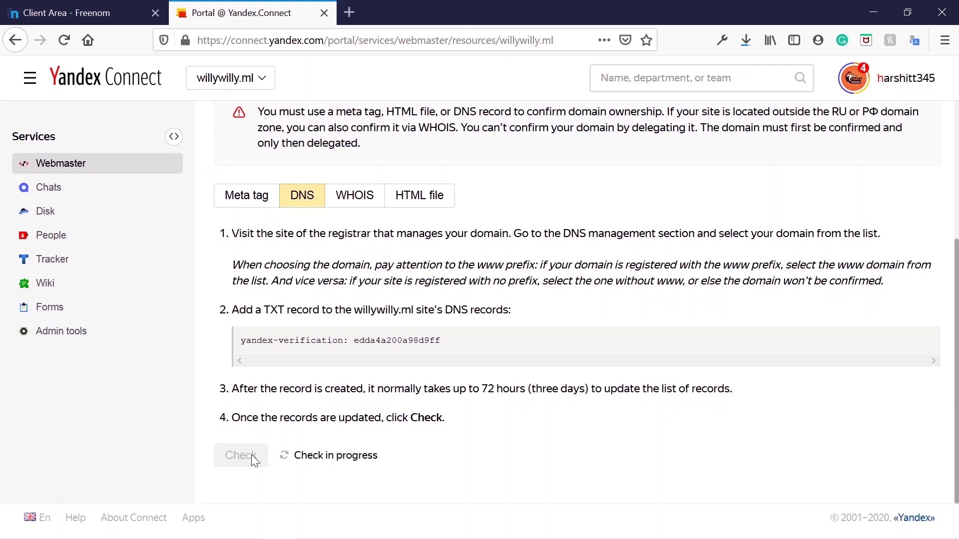
pyautogui.scroll(3, 545, 346)
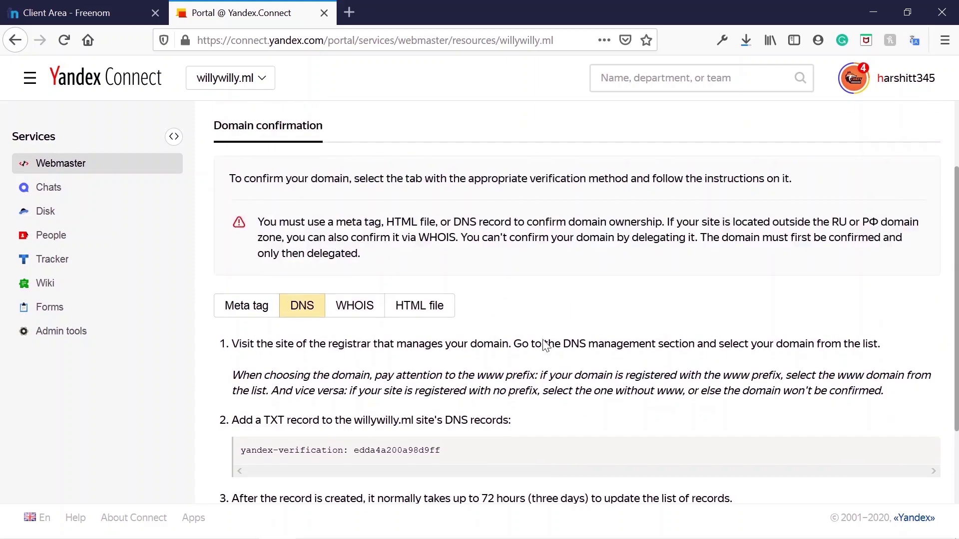
pyautogui.scroll(-3, 545, 346)
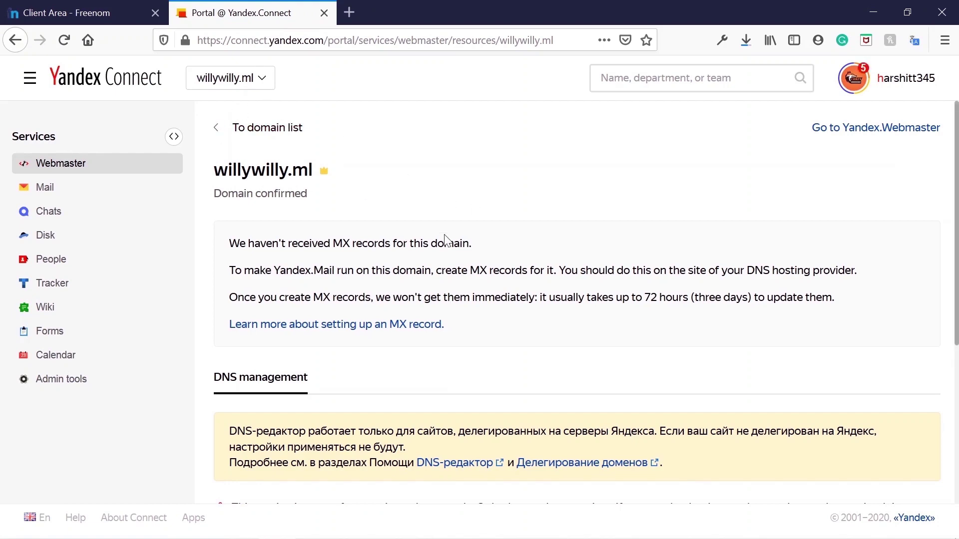
pyautogui.scroll(-3, 446, 240)
pyautogui.scroll(3, 379, 234)
# Step: Note the Domain confirmed status and missing-MX notice, then move the Freenom tab after Yandex
pyautogui.moveTo(215, 193); pyautogui.dragTo(314, 194)
pyautogui.click(388, 179)
pyautogui.doubleClick(347, 244)
pyautogui.click(465, 256)
pyautogui.scroll(-1, 465, 256)
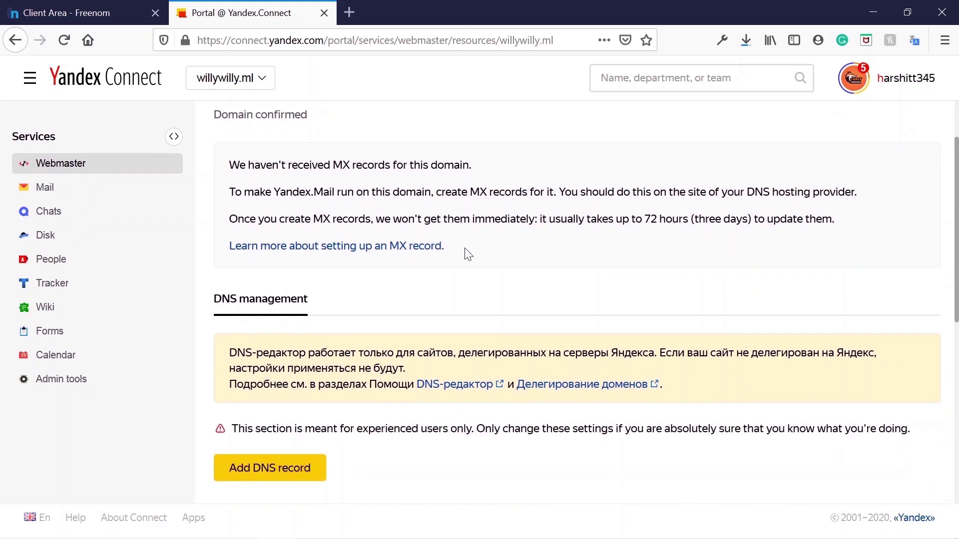
pyautogui.scroll(-2, 465, 255)
pyautogui.scroll(-3, 464, 255)
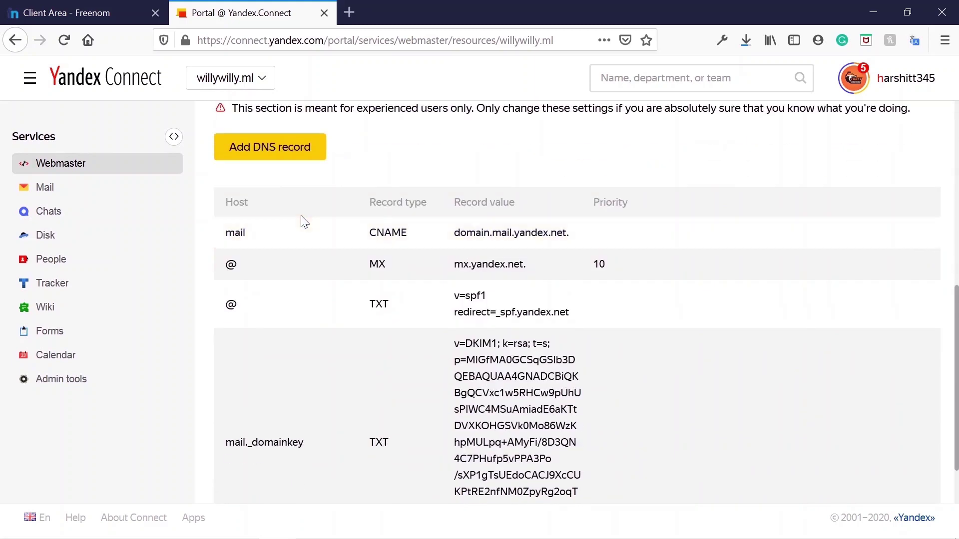
pyautogui.scroll(1, 505, 161)
pyautogui.scroll(-1, 504, 153)
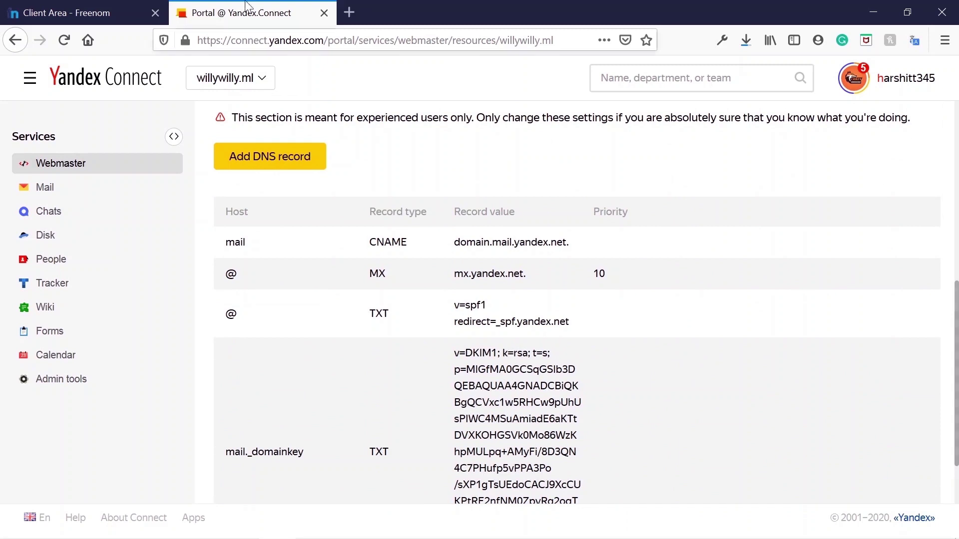
pyautogui.scroll(-1, 391, 157)
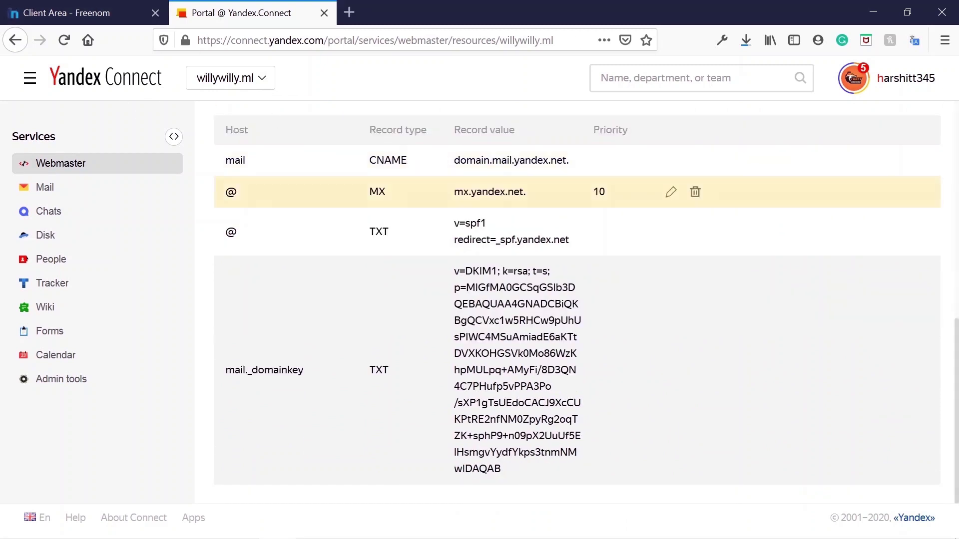
pyautogui.click(6, 8)
pyautogui.moveTo(108, 9); pyautogui.dragTo(311, 10)
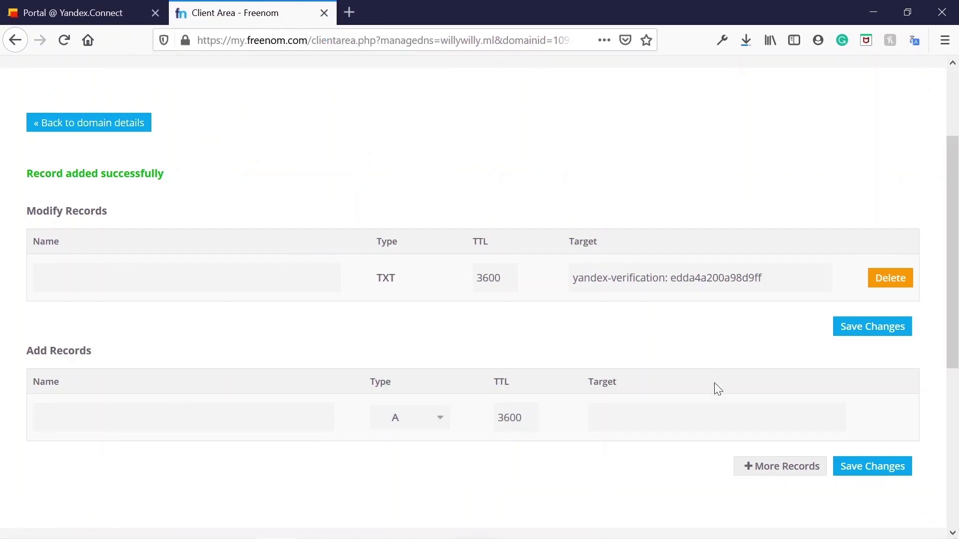
pyautogui.scroll(-3, 273, 404)
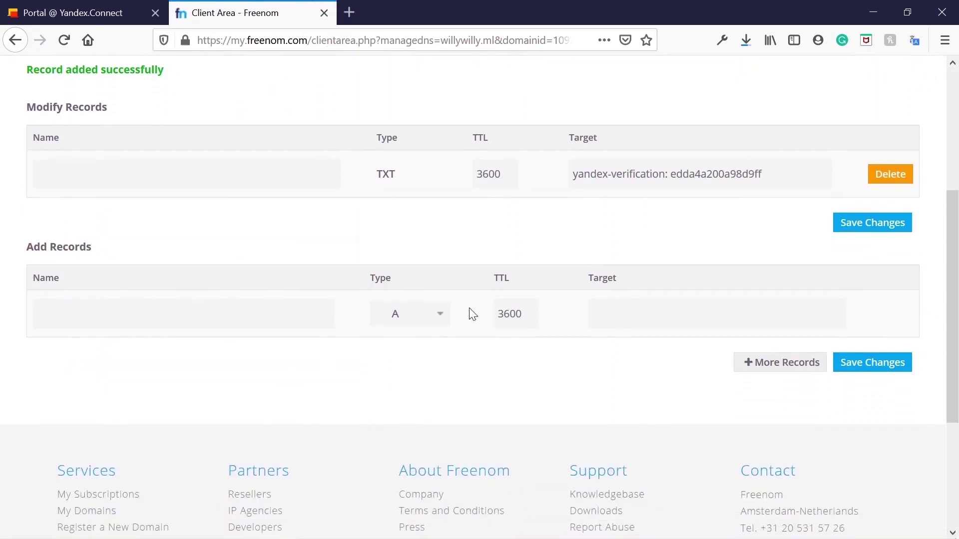
# Step: Enter a mail CNAME record targeting domain.mail.yandex.net. and add a blank row
pyautogui.click(81, 11)
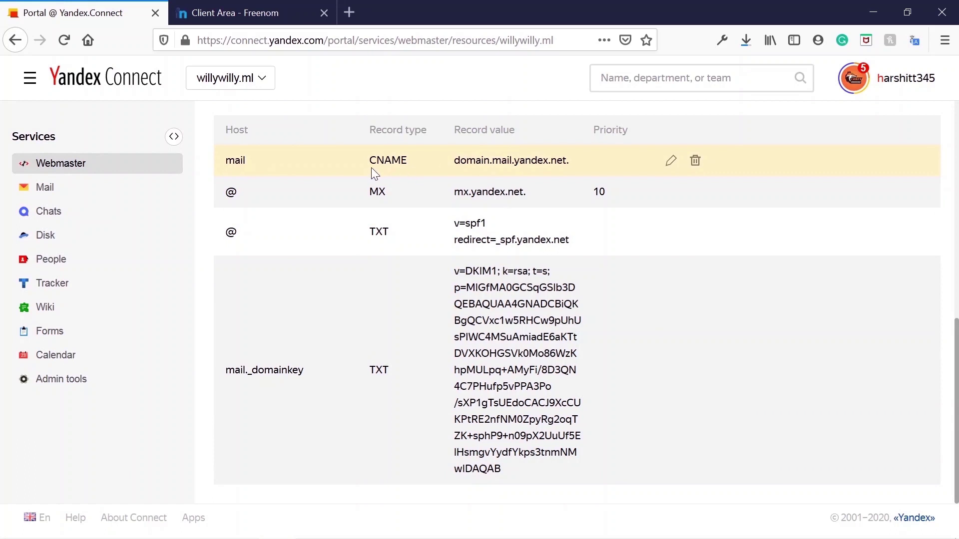
pyautogui.moveTo(455, 160); pyautogui.dragTo(572, 156)
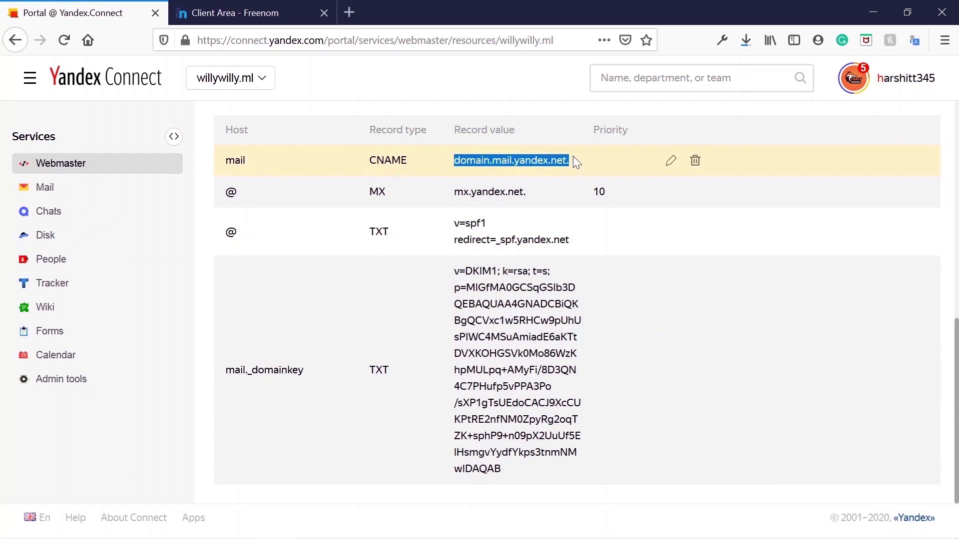
pyautogui.click(255, 11)
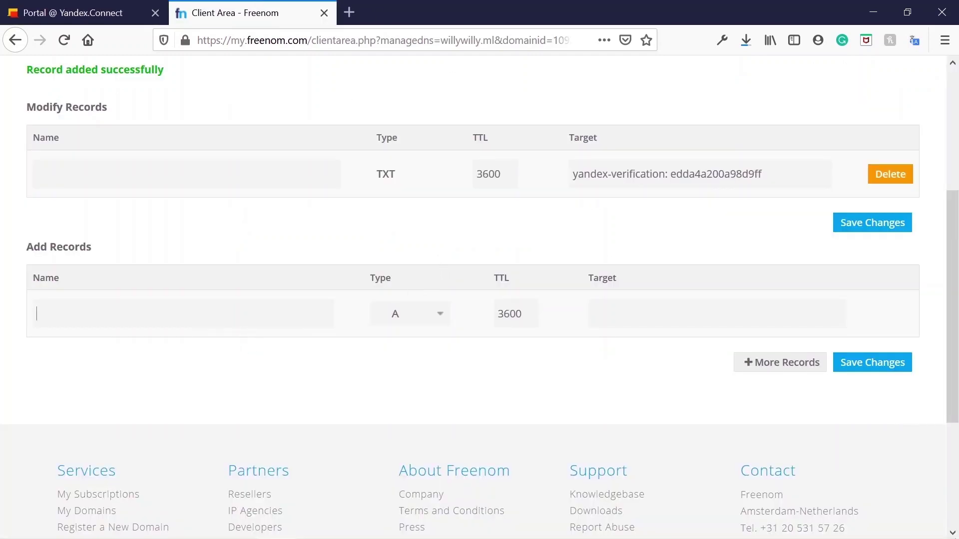
pyautogui.write('ail')
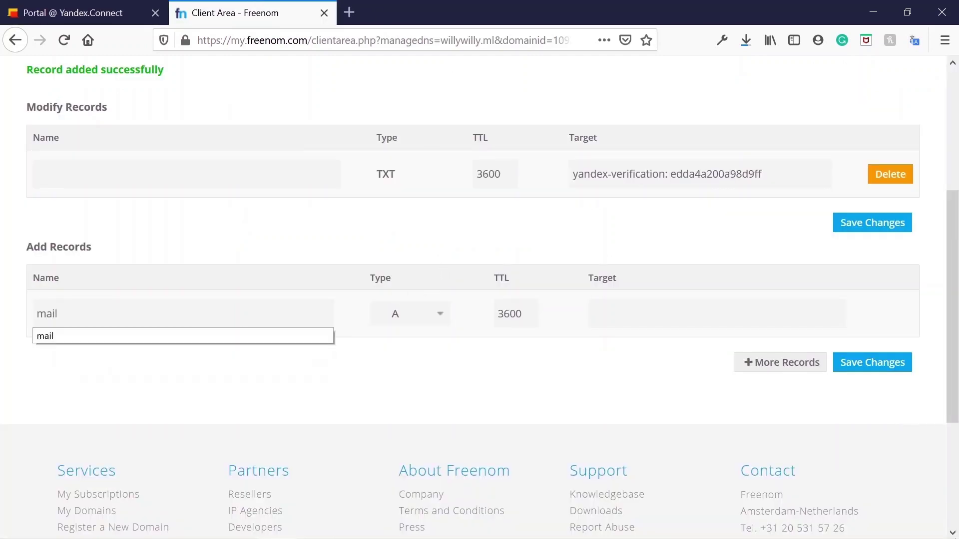
pyautogui.click(427, 321)
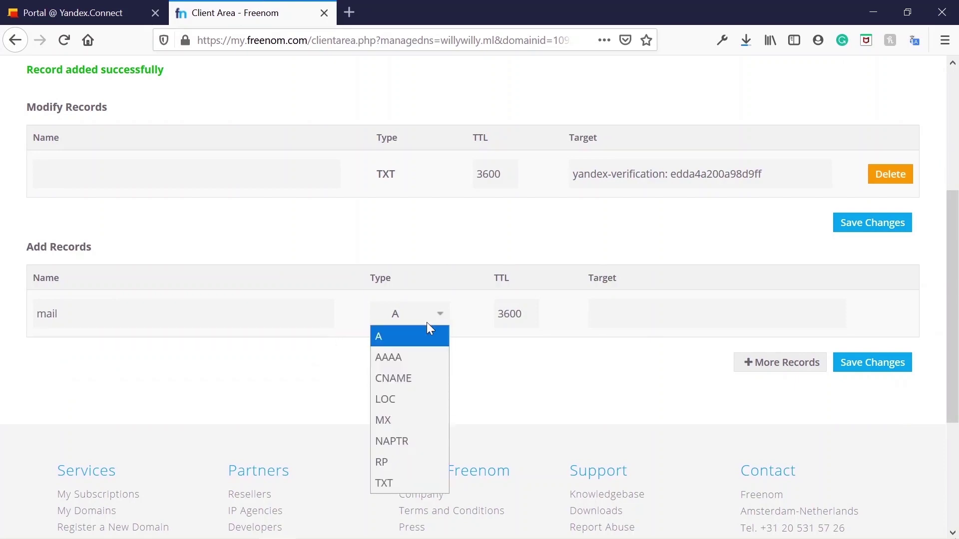
pyautogui.click(411, 386)
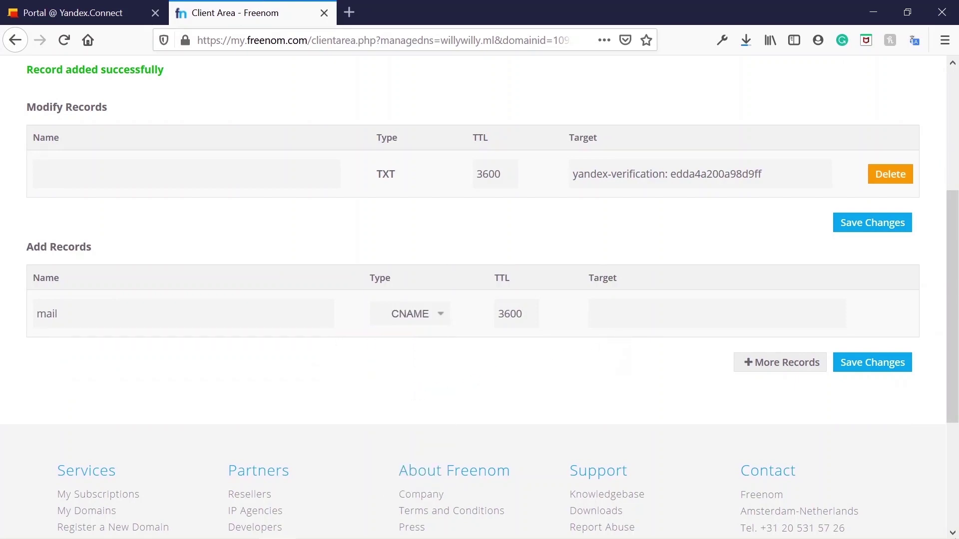
pyautogui.write('domain.mail.yandex.net.')
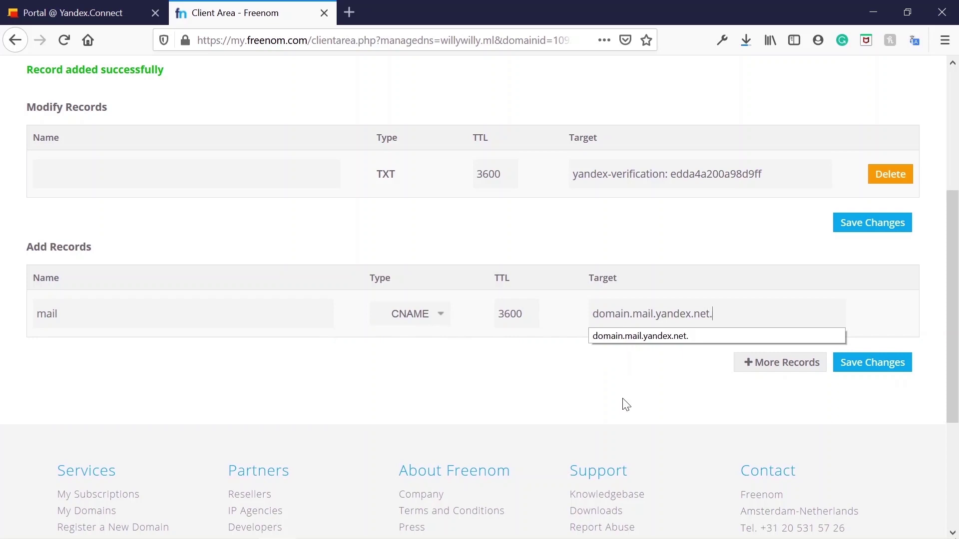
pyautogui.click(771, 364)
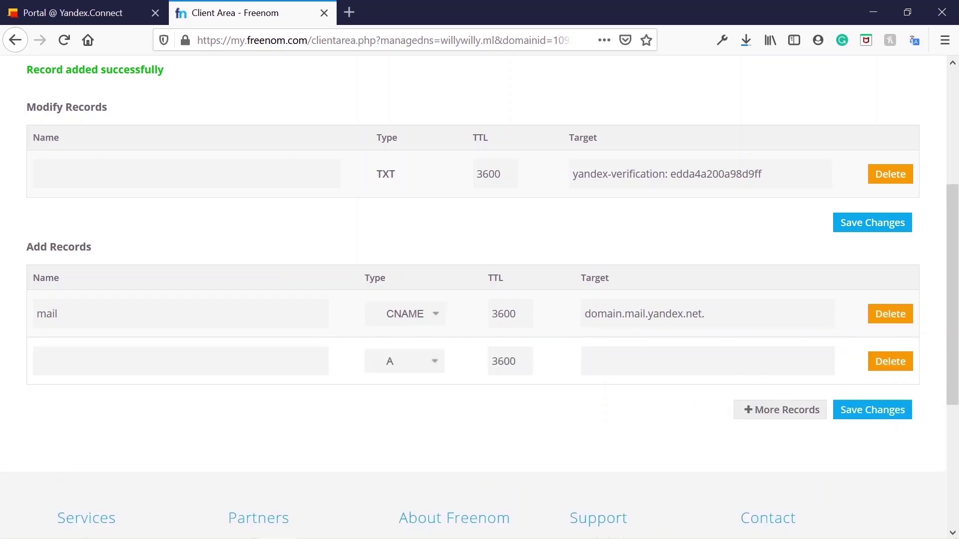
# Step: Add two more record rows and set the new rows' types to MX, TXT and TXT
pyautogui.click(782, 409)
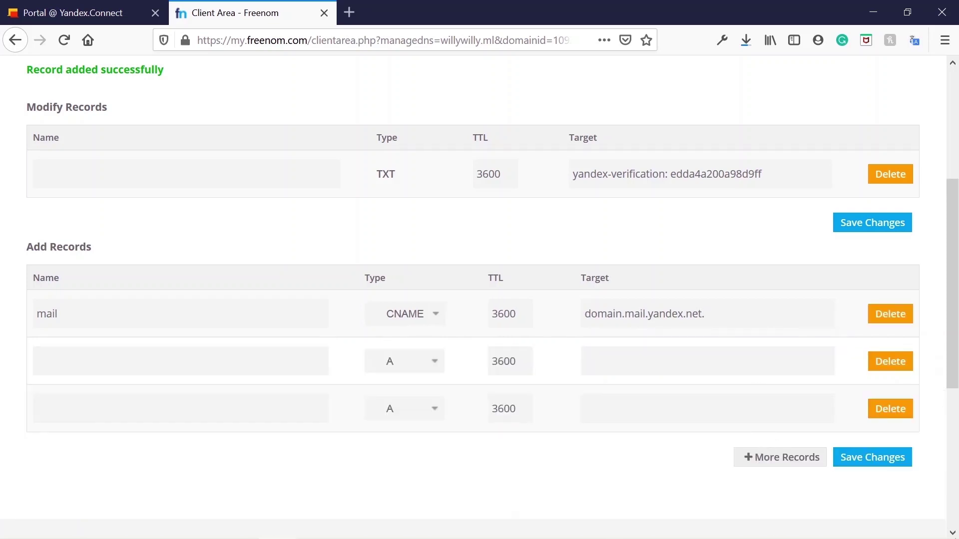
pyautogui.click(764, 459)
pyautogui.click(421, 368)
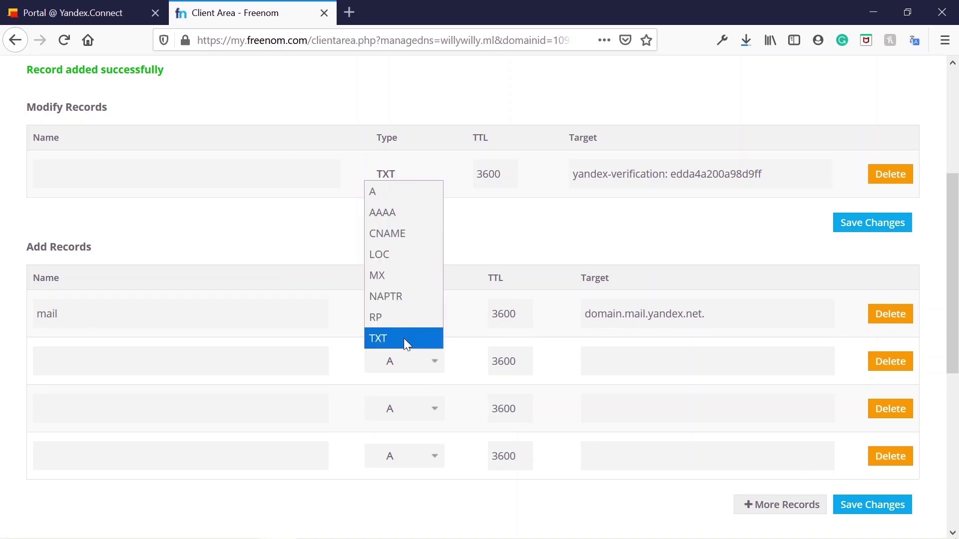
pyautogui.click(398, 277)
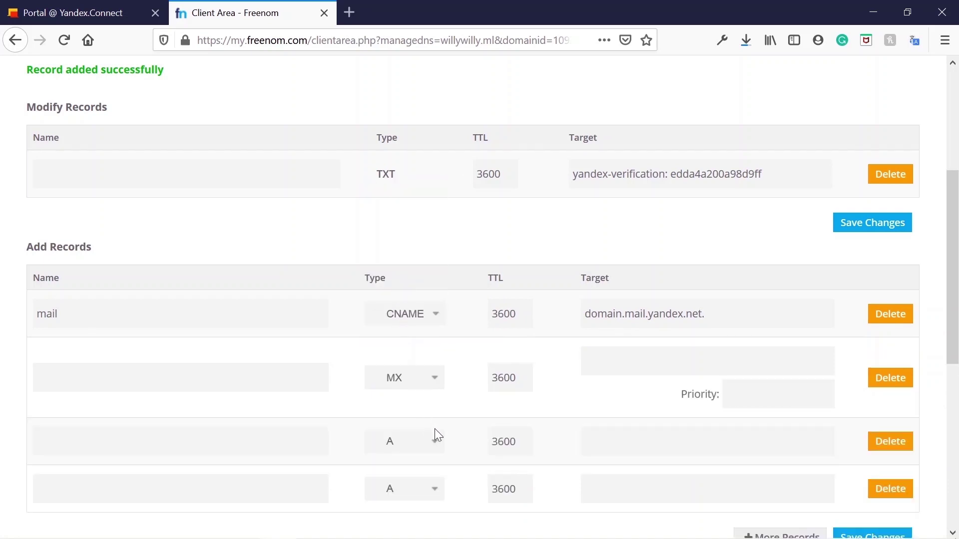
pyautogui.scroll(-2, 435, 431)
pyautogui.click(404, 354)
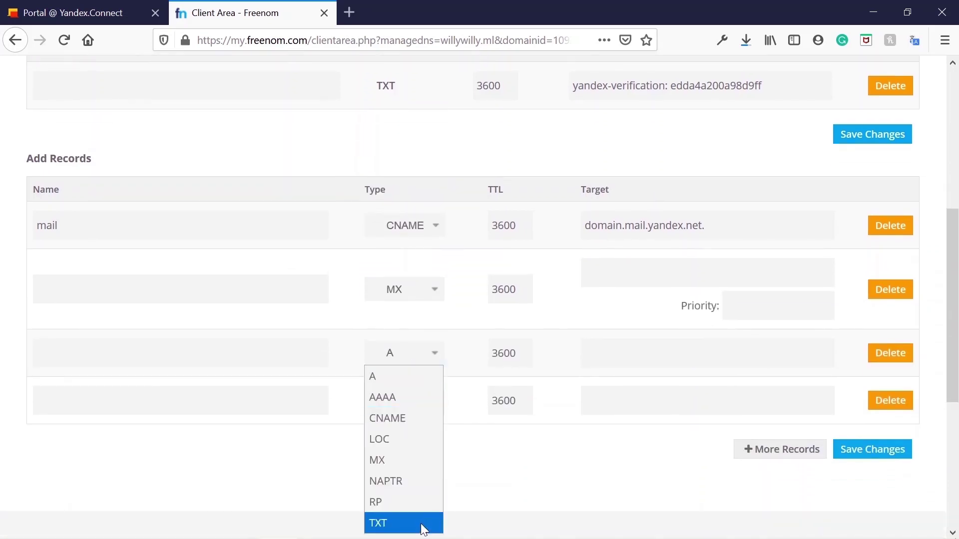
pyautogui.click(420, 524)
pyautogui.click(412, 408)
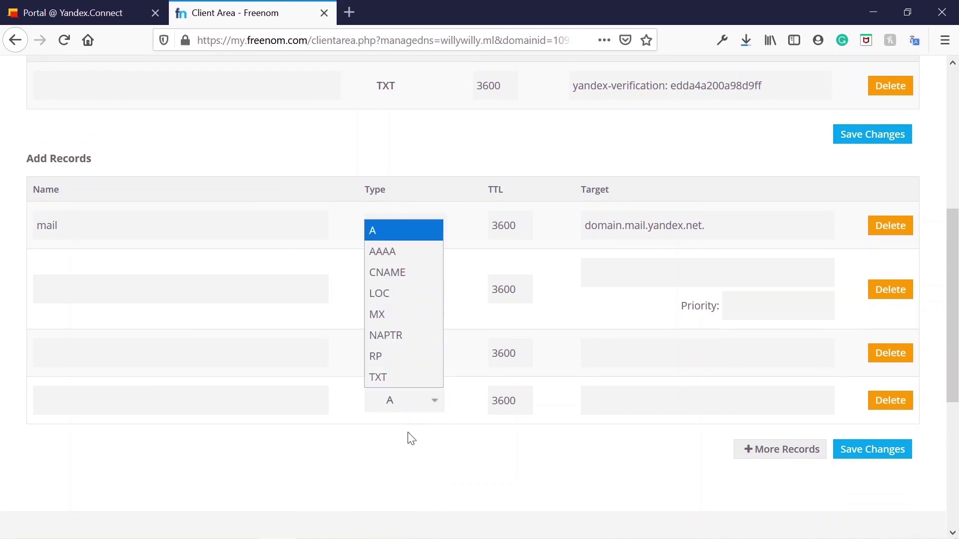
pyautogui.click(400, 384)
# Step: Enter mx.yandex.net. as the MX record target, checking its priority in Yandex
pyautogui.click(105, 7)
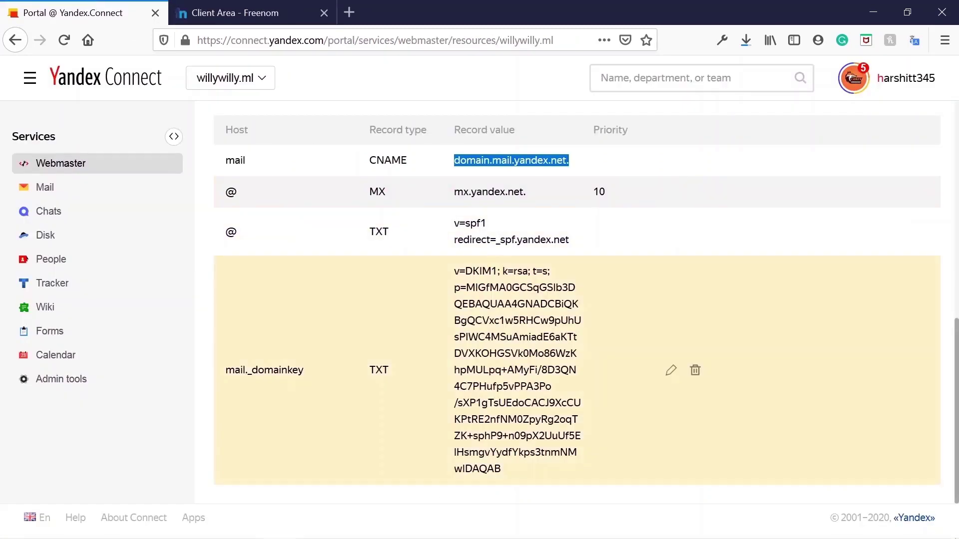
pyautogui.doubleClick(377, 191)
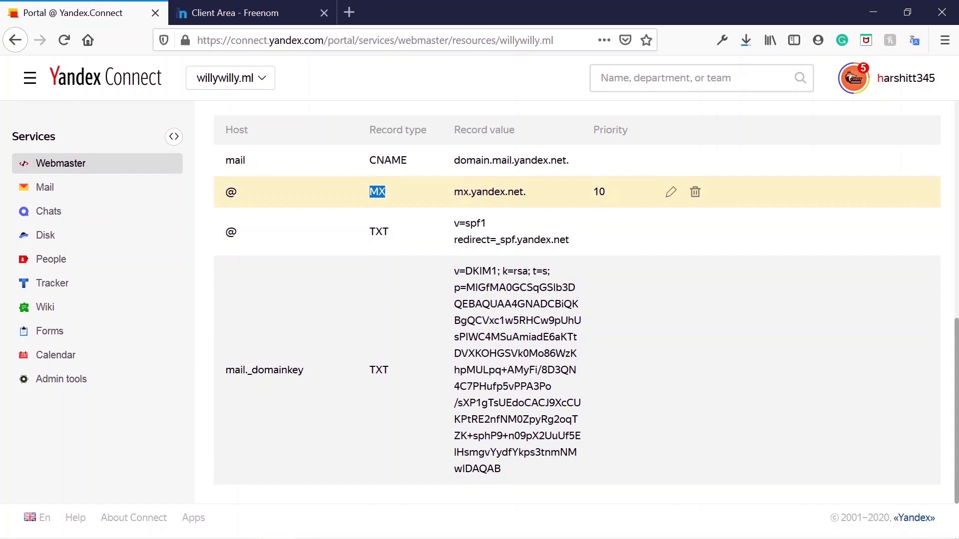
pyautogui.doubleClick(382, 232)
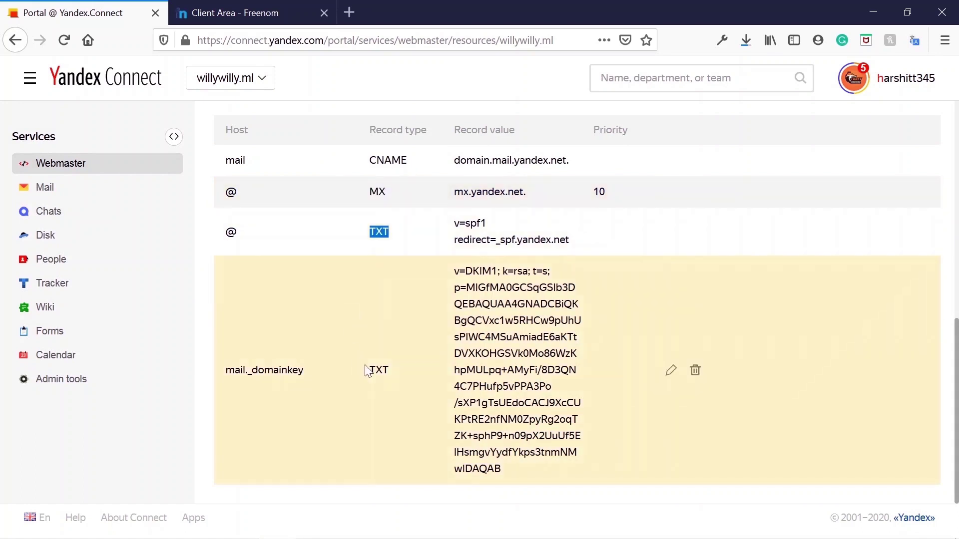
pyautogui.doubleClick(379, 371)
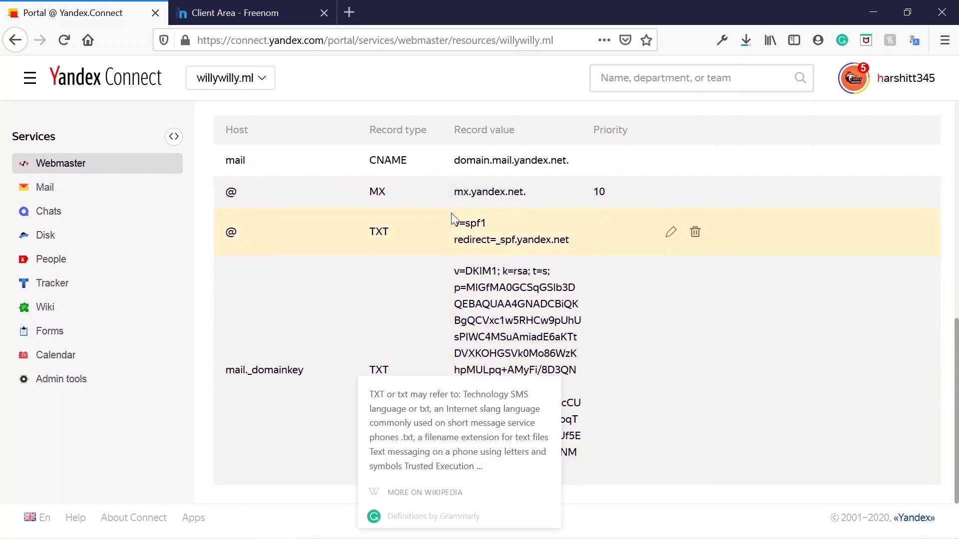
pyautogui.moveTo(453, 192); pyautogui.dragTo(530, 193)
pyautogui.hotkey('ctrl', 'c')
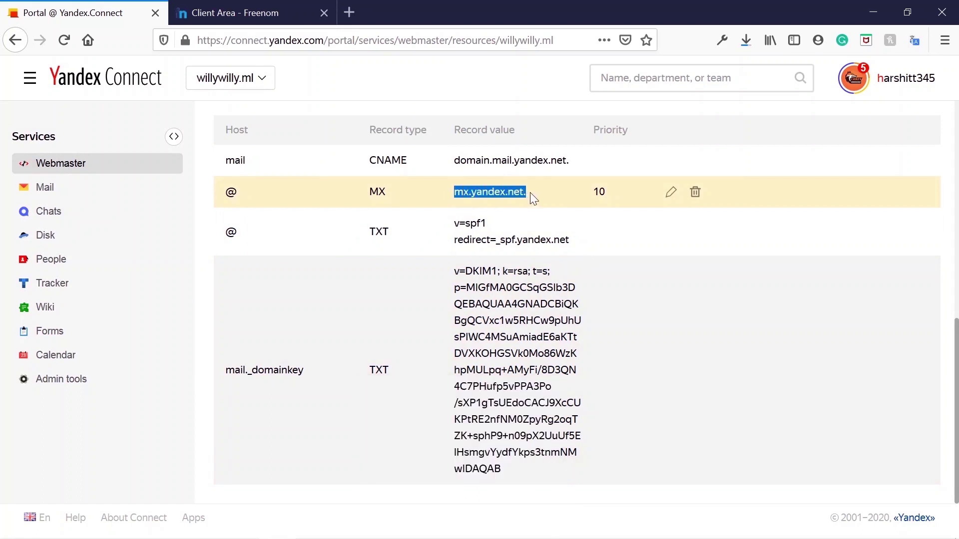
pyautogui.click(197, 9)
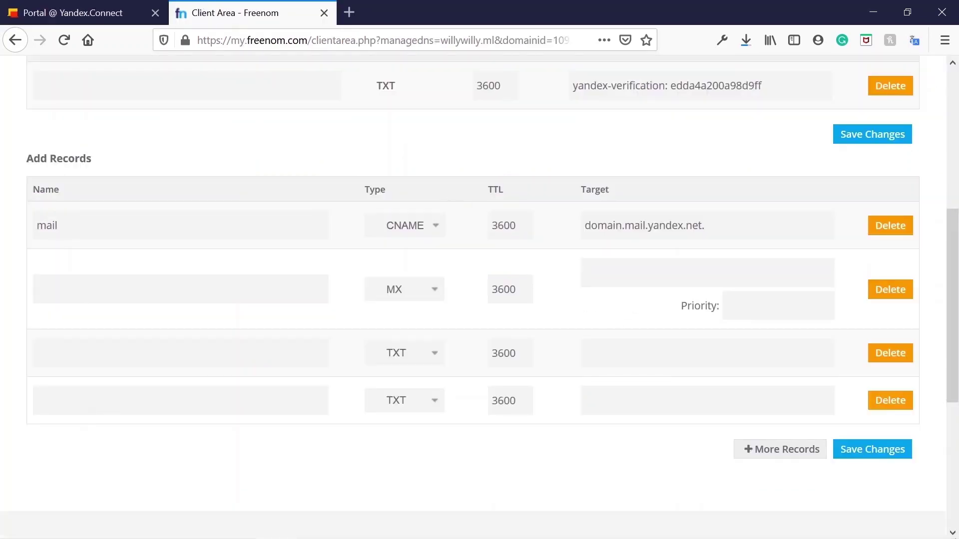
pyautogui.hotkey('ctrl', 'v')
pyautogui.press('Tab')
pyautogui.click(81, 10)
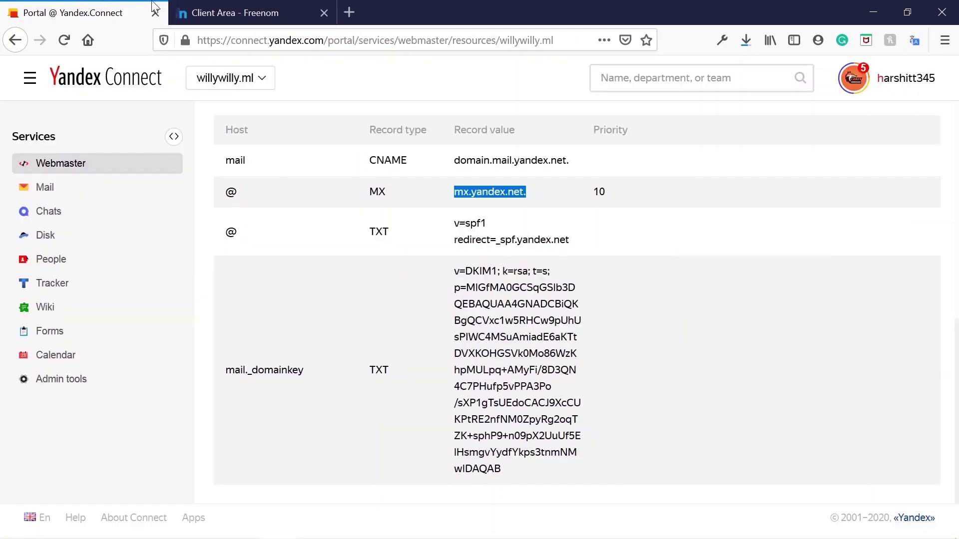
pyautogui.click(195, 7)
pyautogui.write('0')
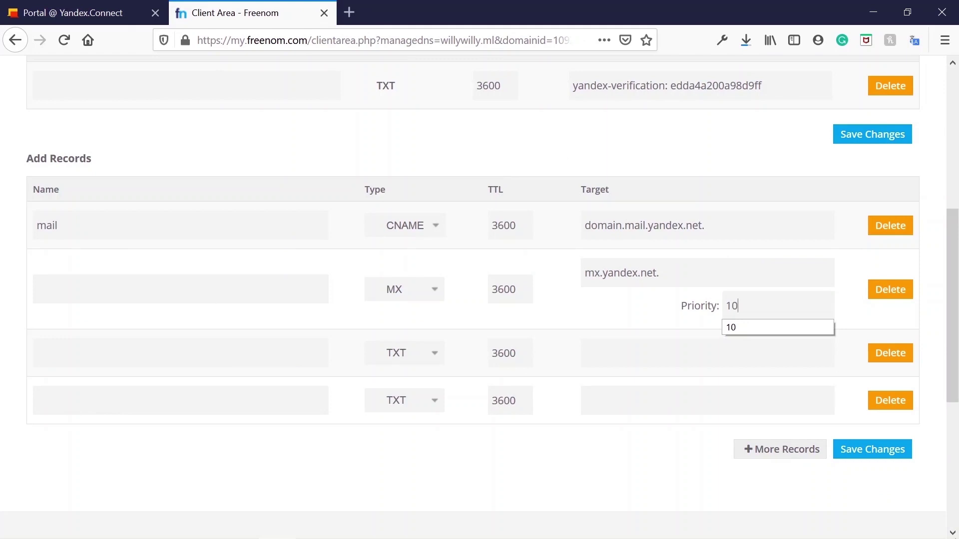
pyautogui.click(659, 319)
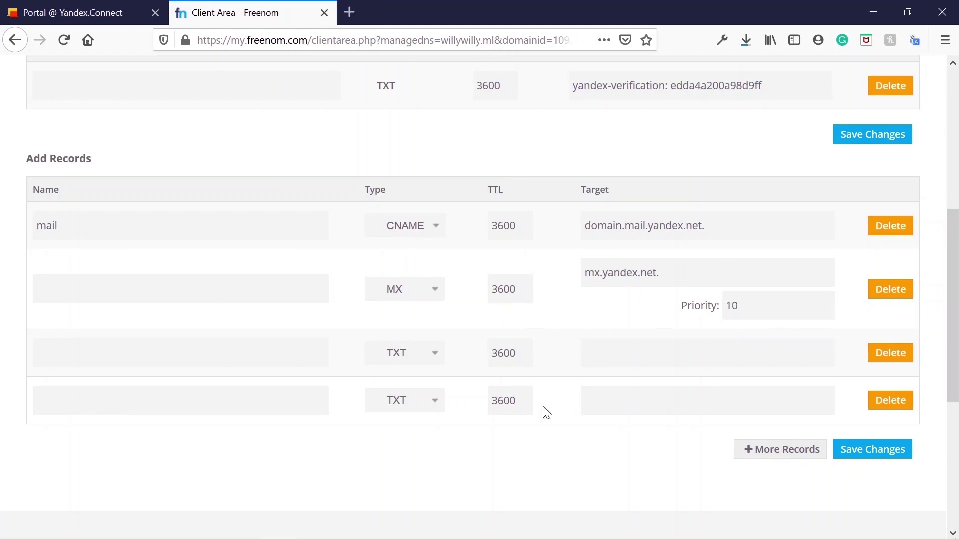
# Step: Paste the SPF value from Yandex into the first TXT row's target
pyautogui.click(96, 6)
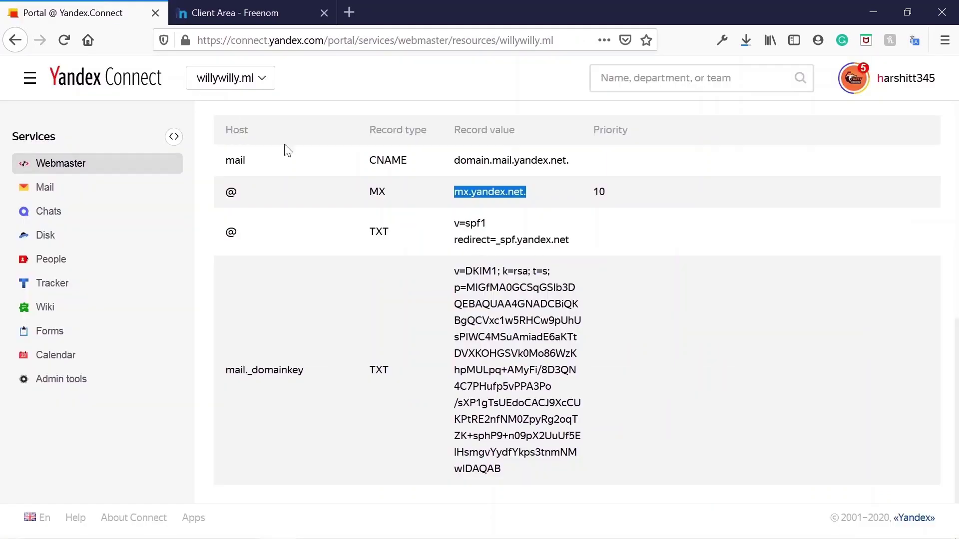
pyautogui.moveTo(441, 235)
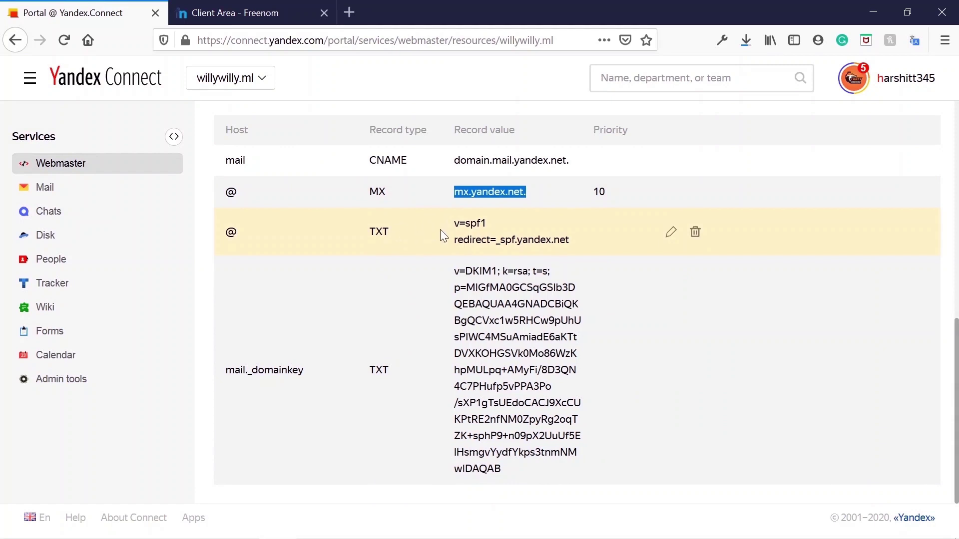
pyautogui.moveTo(454, 224); pyautogui.dragTo(570, 240)
pyautogui.hotkey('ctrl', 'c')
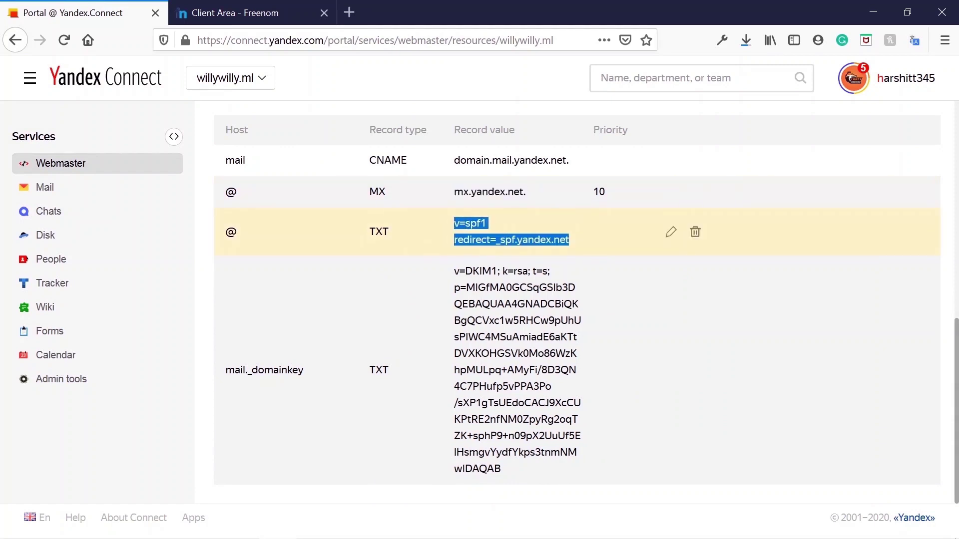
pyautogui.click(234, 13)
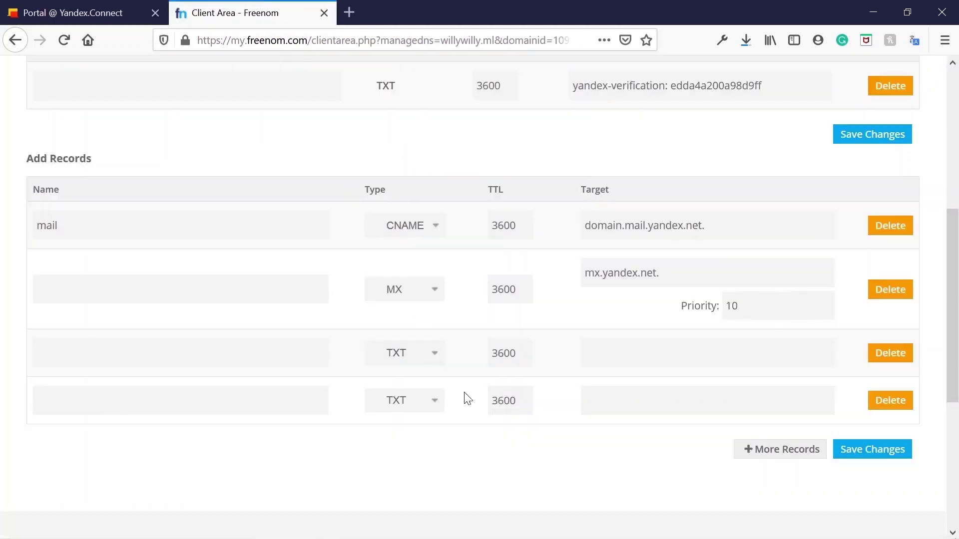
pyautogui.hotkey('ctrl', 'v')
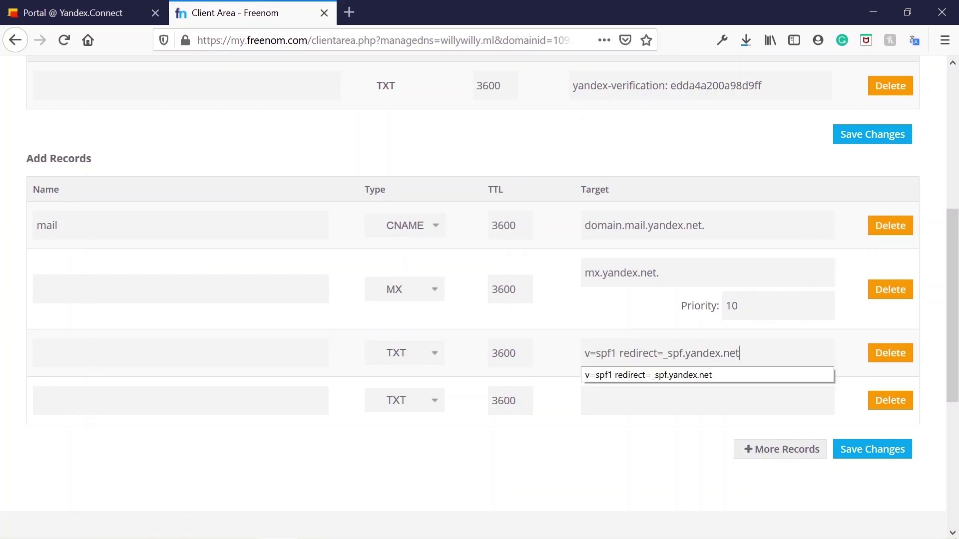
pyautogui.click(552, 368)
pyautogui.hotkey('ctrl', 'Tab')
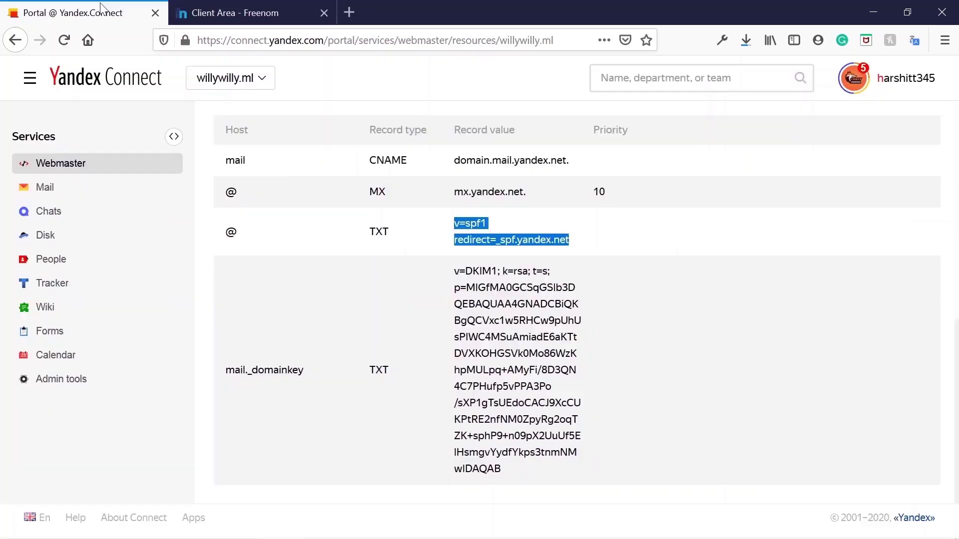
# Step: Fill the DKIM TXT row with the key and name mail._domainkey, then save all records
pyautogui.moveTo(454, 303); pyautogui.dragTo(578, 304)
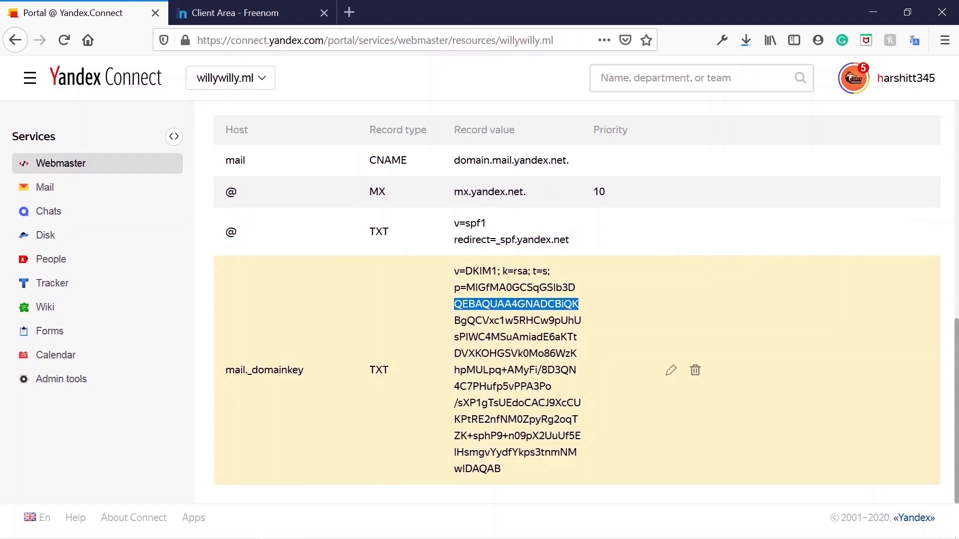
pyautogui.tripleClick(516, 303)
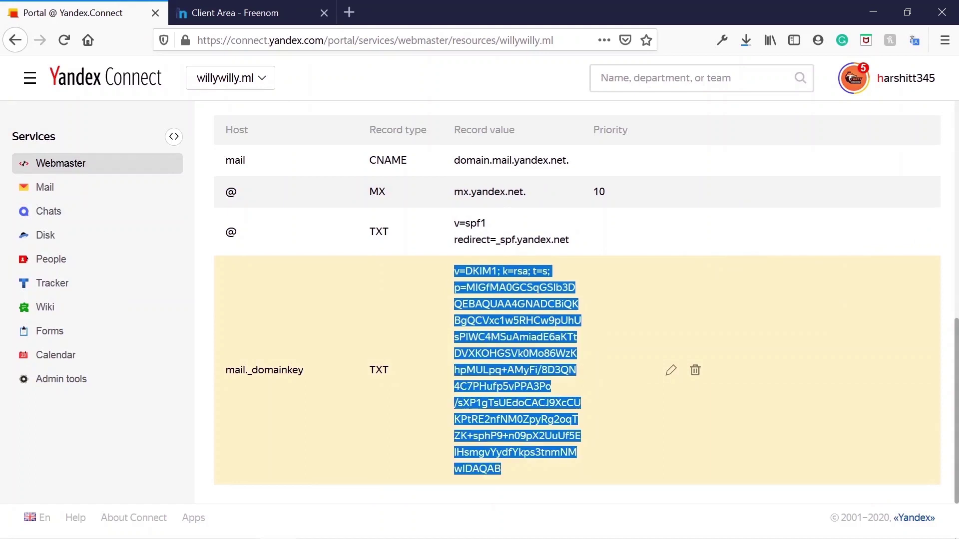
pyautogui.click(265, 9)
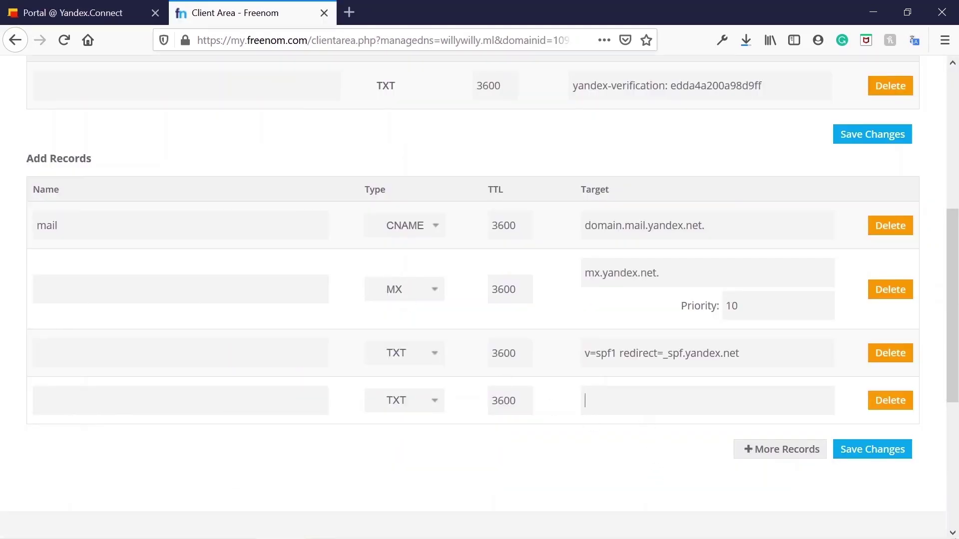
pyautogui.hotkey('ctrl', 'v')
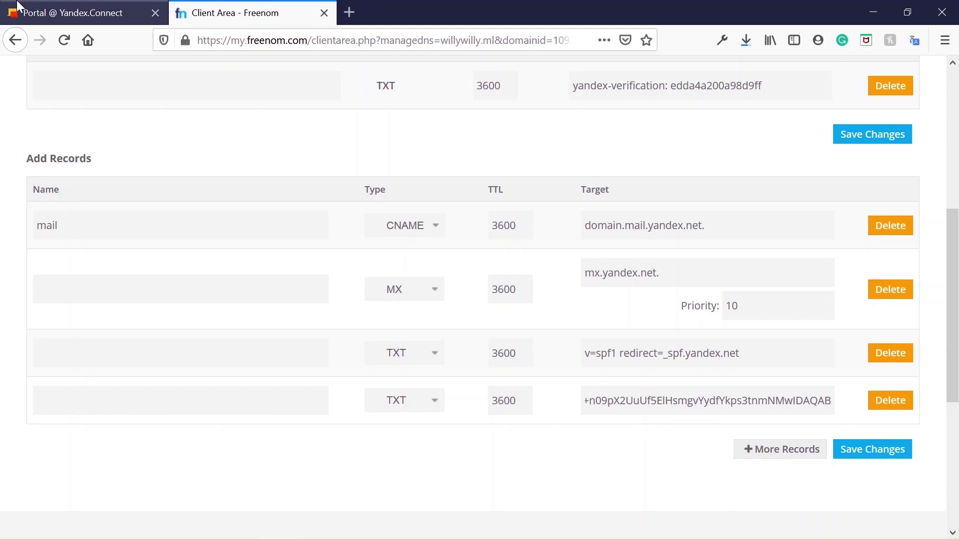
pyautogui.click(75, 13)
pyautogui.click(309, 362)
pyautogui.moveTo(264, 371)
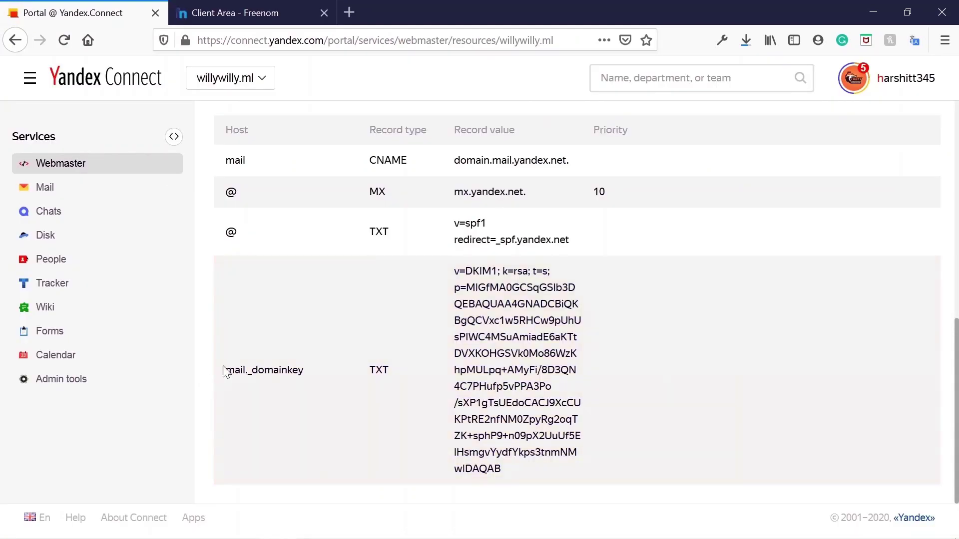
pyautogui.tripleClick(329, 370)
pyautogui.hotkey('ctrl', 'c')
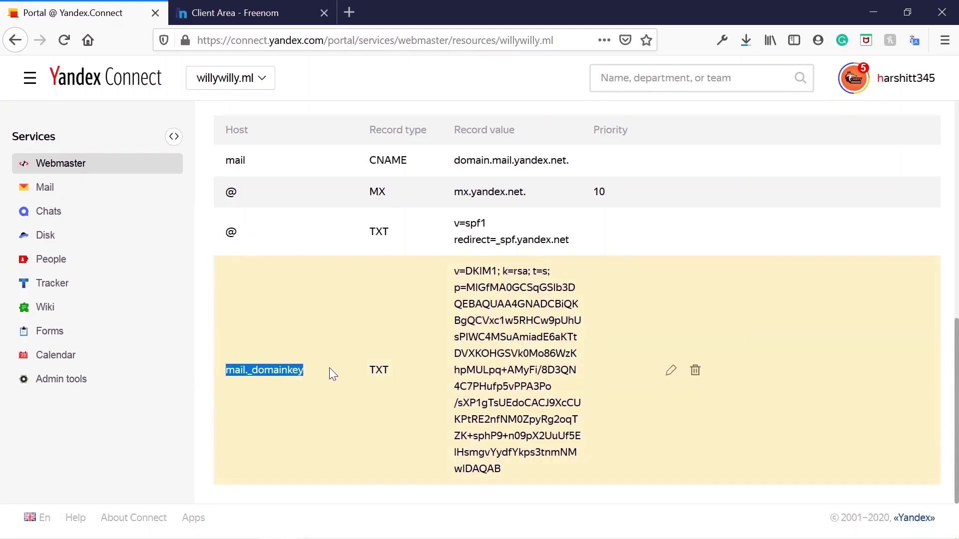
pyautogui.click(210, 17)
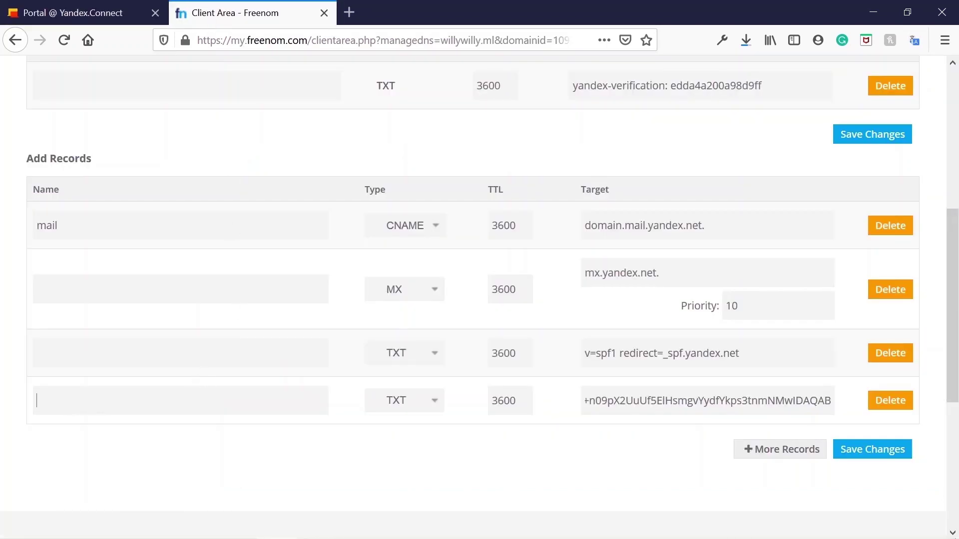
pyautogui.hotkey('ctrl', 'v')
pyautogui.click(346, 465)
pyautogui.click(857, 455)
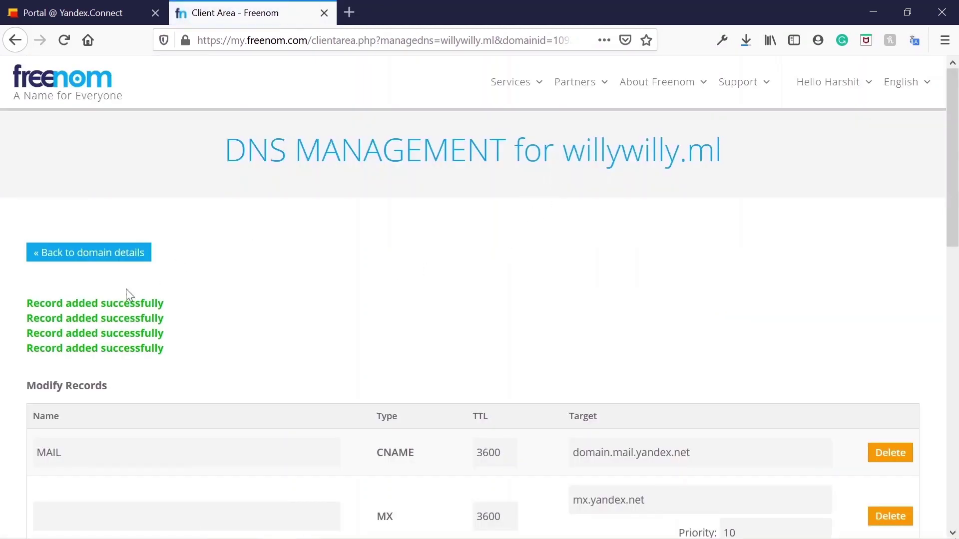
# Step: Check the 'Record added successfully' messages, then return to Yandex Connect's Webmaster domains
pyautogui.moveTo(27, 297); pyautogui.dragTo(207, 343)
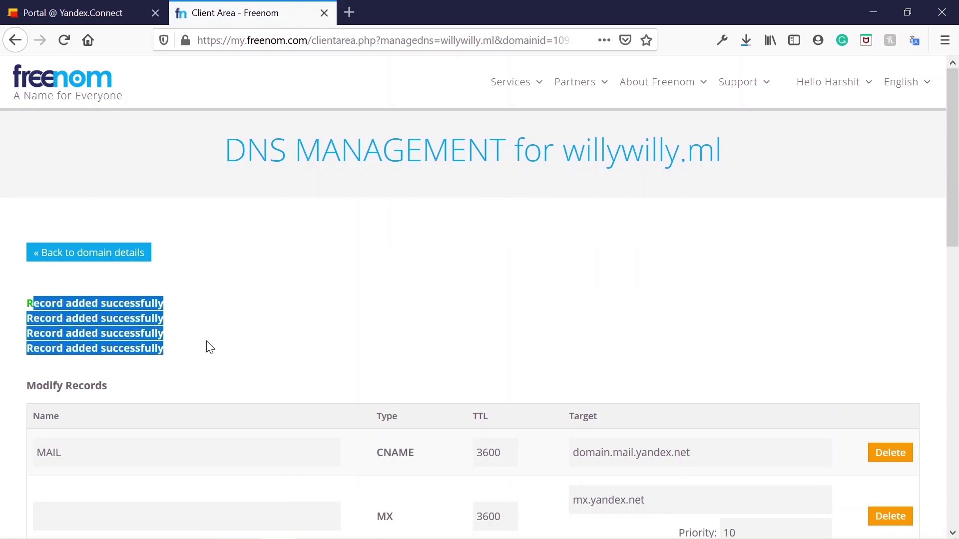
pyautogui.click(206, 343)
pyautogui.click(72, 7)
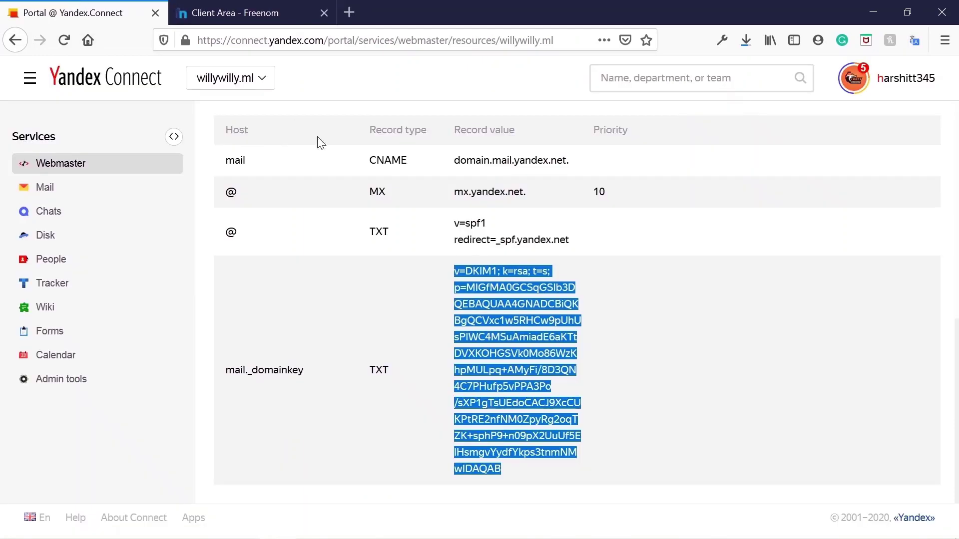
pyautogui.click(377, 287)
pyautogui.scroll(2, 377, 287)
pyautogui.scroll(4, 378, 292)
pyautogui.scroll(-2, 377, 293)
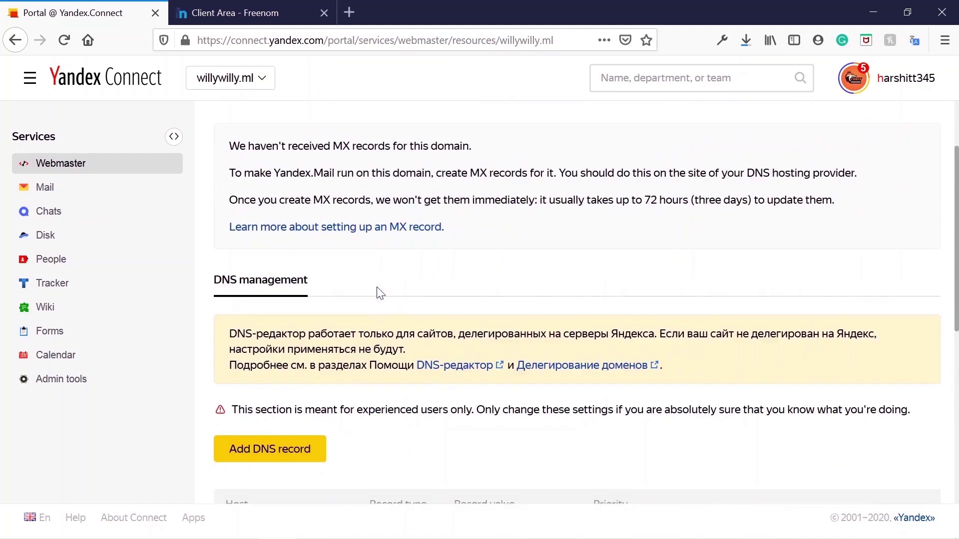
pyautogui.scroll(2, 377, 293)
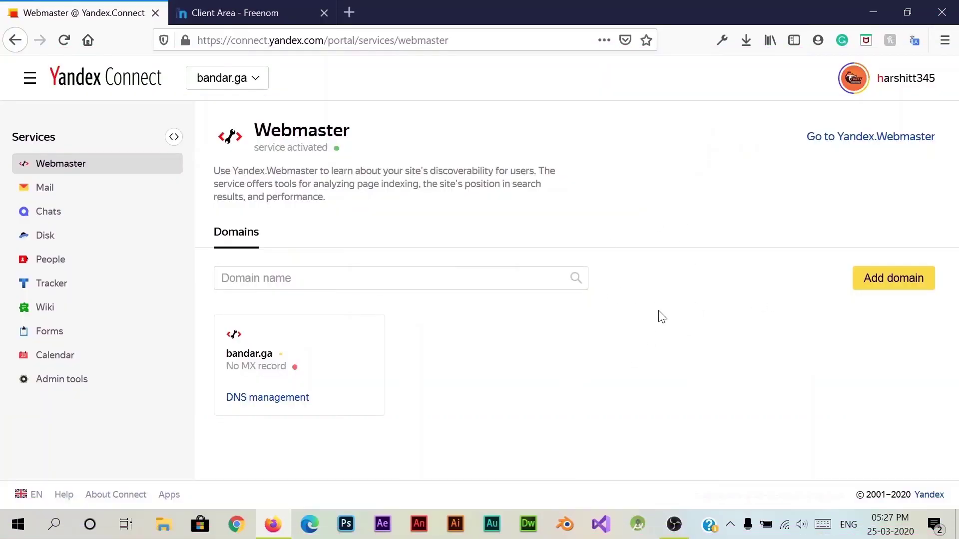
# Step: Reload to see willywilly.ml as Confirmed, then open the Mail admin tools employee list
pyautogui.click(65, 41)
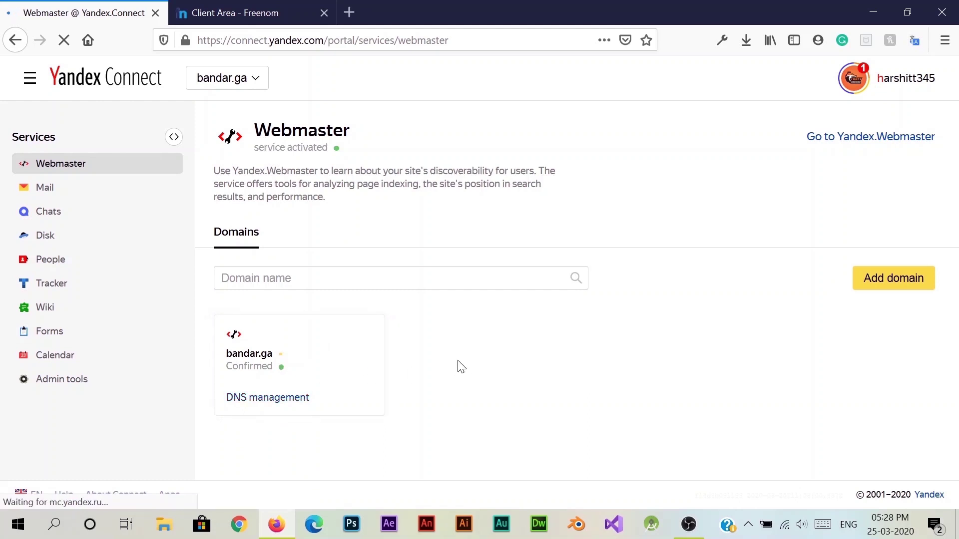
pyautogui.click(46, 188)
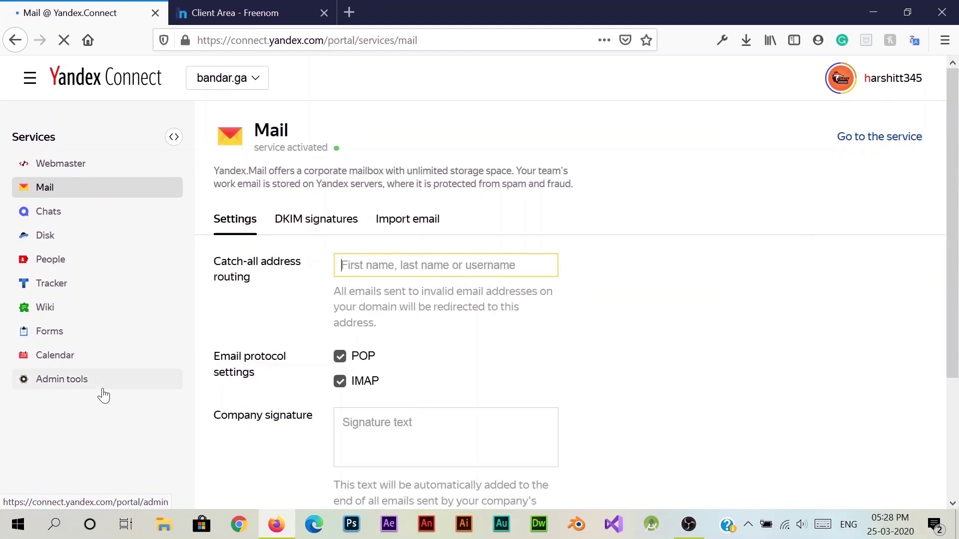
pyautogui.click(73, 382)
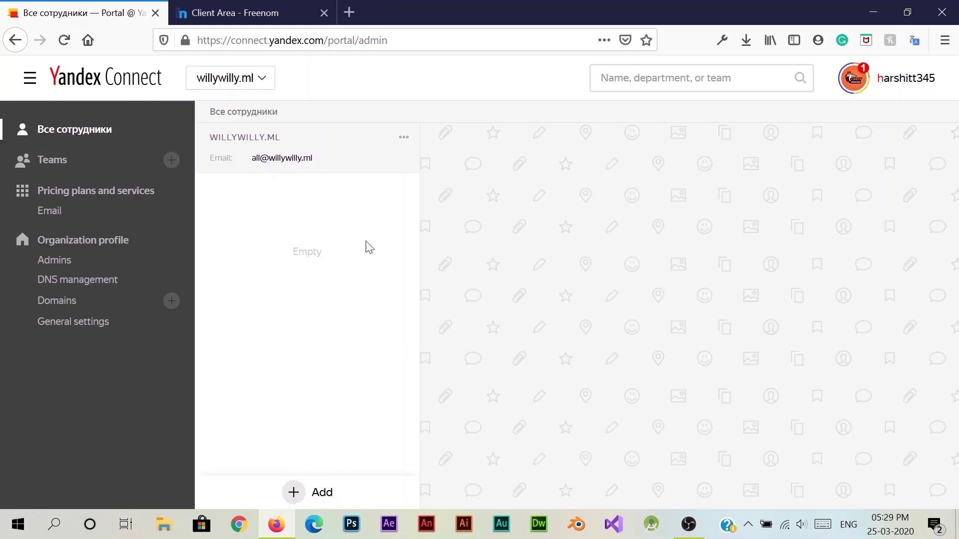
# Step: Start adding a new employee, Willy Willy, with job title Admin
pyautogui.click(293, 493)
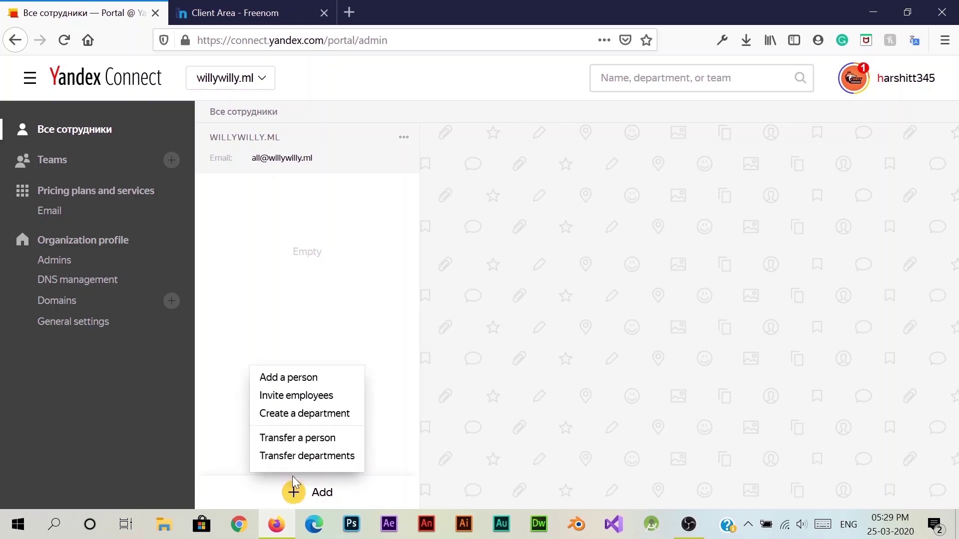
pyautogui.click(306, 376)
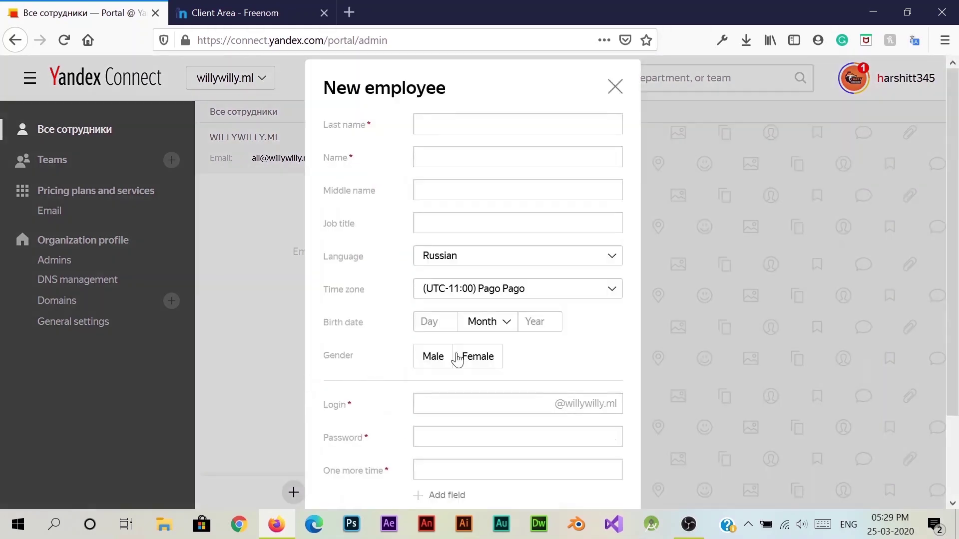
pyautogui.click(463, 123)
pyautogui.write('Will')
pyautogui.write('Will')
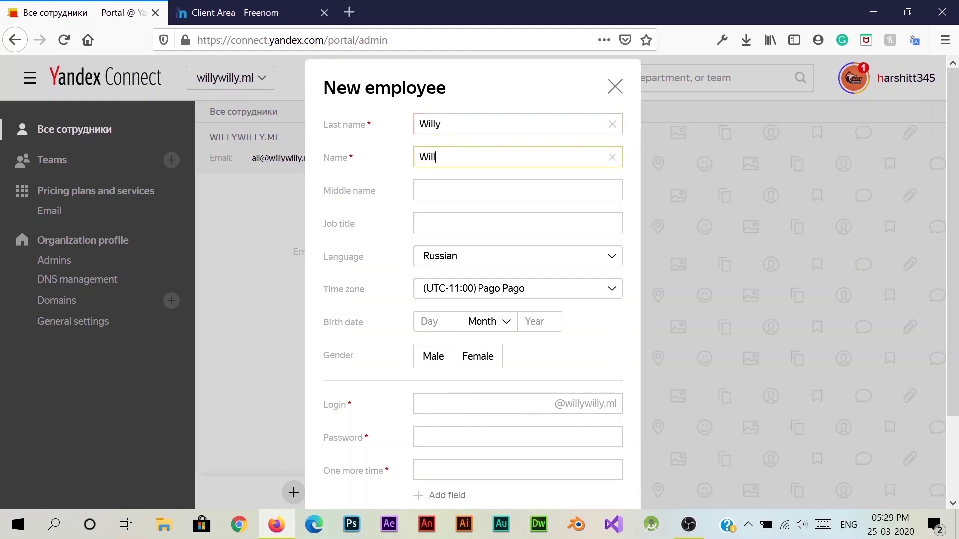
pyautogui.write('y')
pyautogui.write('Ad')
pyautogui.write('min')
# Step: Set the employee's language to English and time zone to (UTC+05:30) Mumbai, Delhi, Bangalore
pyautogui.click(536, 262)
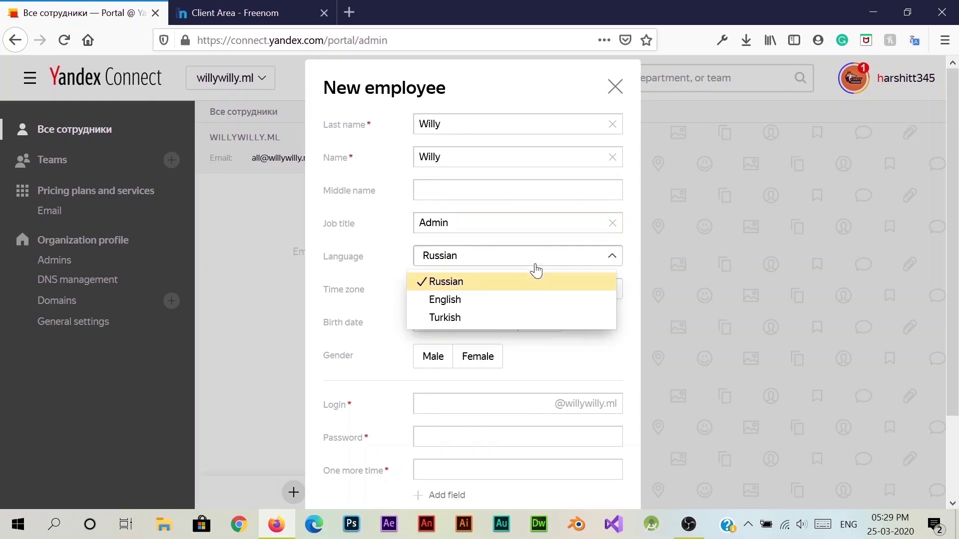
pyautogui.click(493, 301)
pyautogui.click(497, 291)
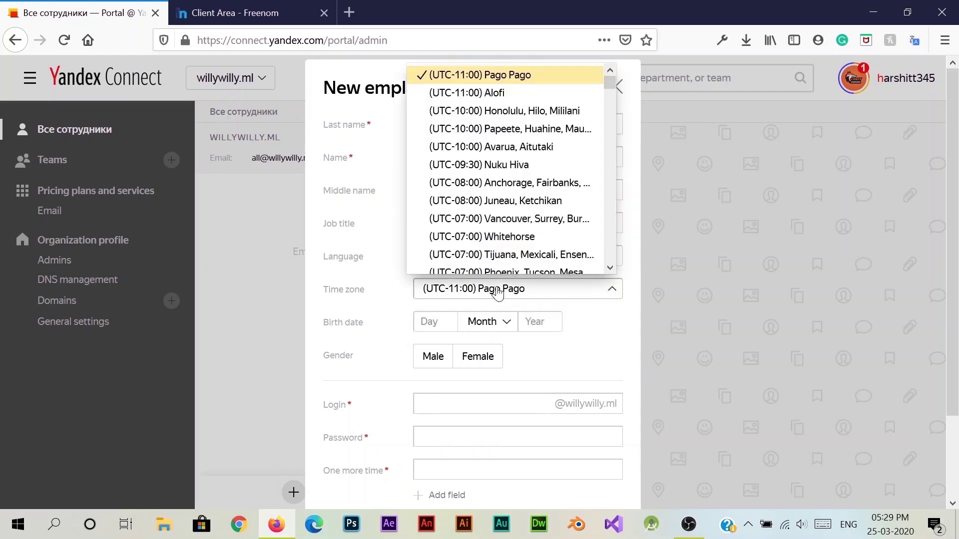
pyautogui.scroll(-1, 574, 208)
pyautogui.scroll(-5, 574, 208)
pyautogui.scroll(-5, 574, 206)
pyautogui.scroll(-5, 574, 203)
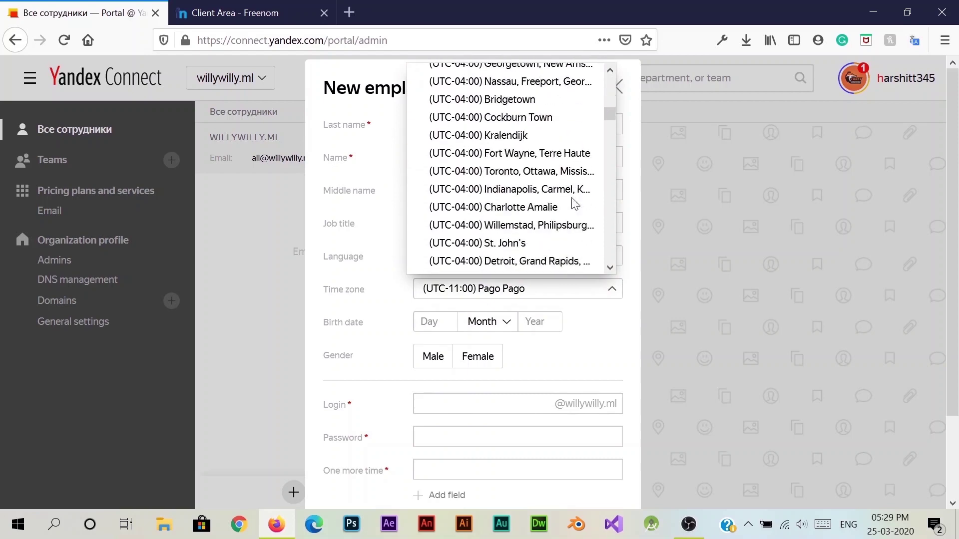
pyautogui.scroll(-5, 574, 204)
pyautogui.scroll(-5, 574, 204)
pyautogui.scroll(-5, 574, 204)
pyautogui.scroll(-5, 574, 203)
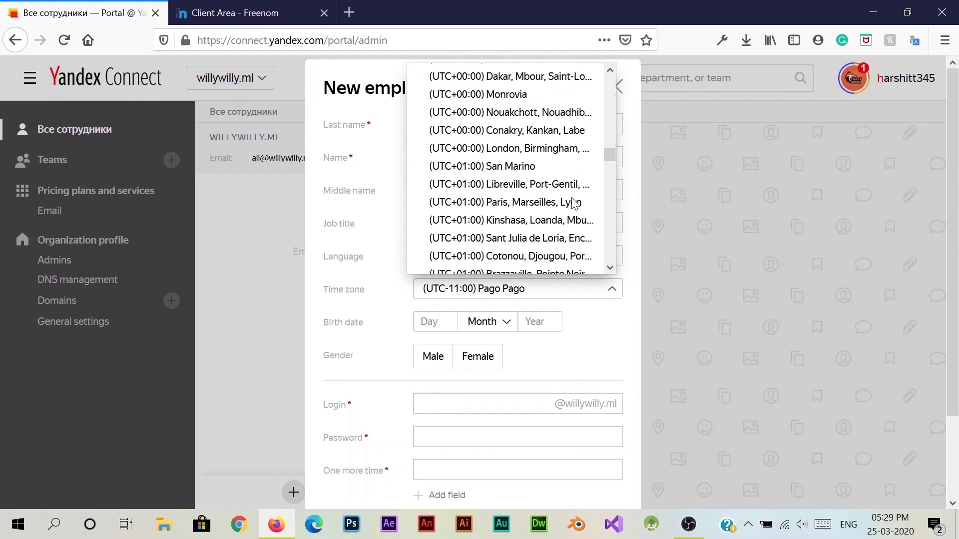
pyautogui.scroll(-5, 574, 204)
pyautogui.scroll(-5, 574, 203)
pyautogui.scroll(-5, 574, 204)
pyautogui.scroll(-5, 574, 204)
pyautogui.scroll(3, 574, 204)
pyautogui.scroll(5, 574, 202)
pyautogui.scroll(1, 574, 201)
pyautogui.scroll(-1, 573, 201)
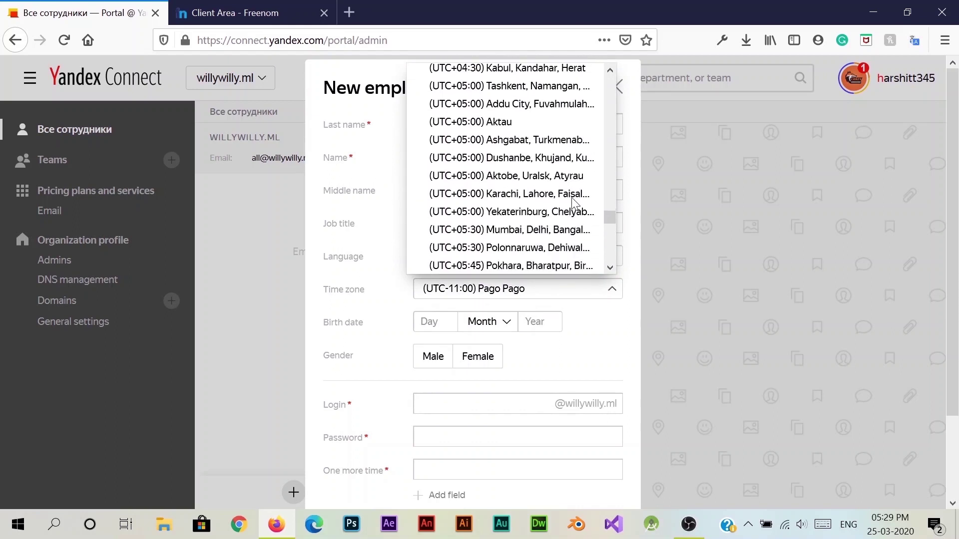
pyautogui.scroll(-2, 574, 203)
pyautogui.scroll(-2, 574, 202)
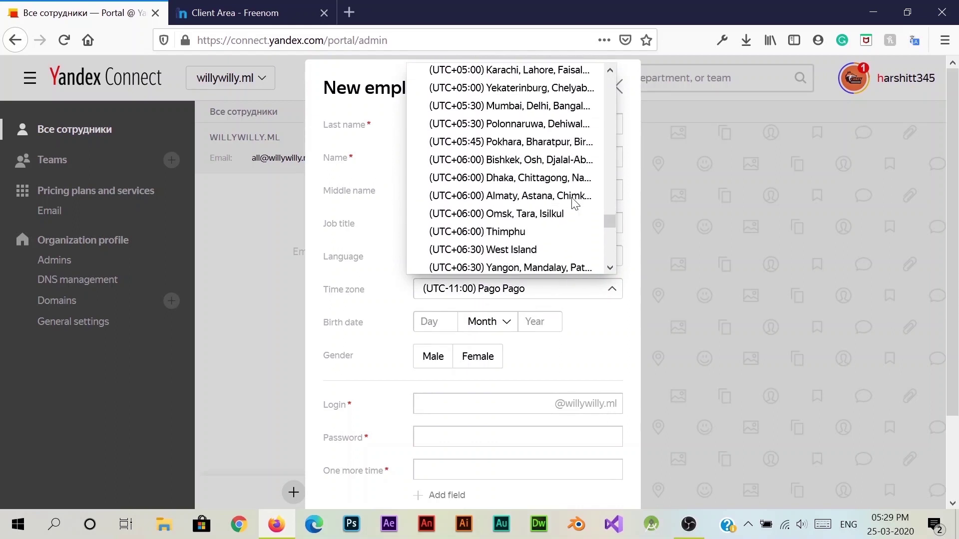
pyautogui.click(517, 110)
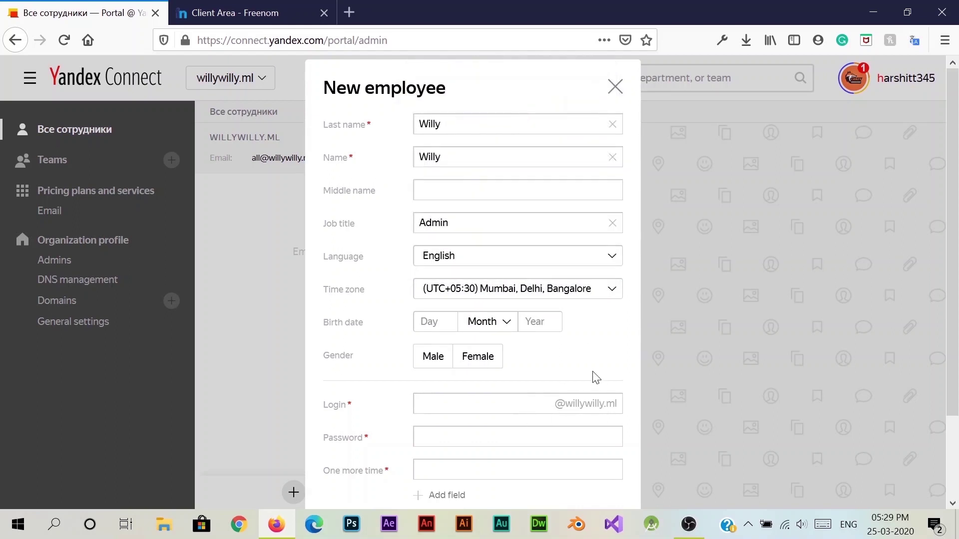
pyautogui.scroll(-1, 592, 377)
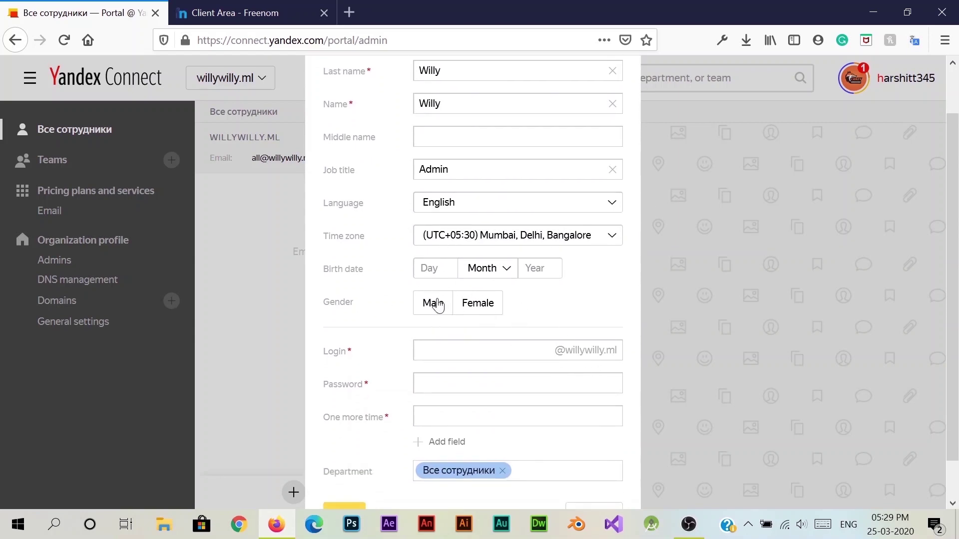
pyautogui.scroll(-1, 597, 338)
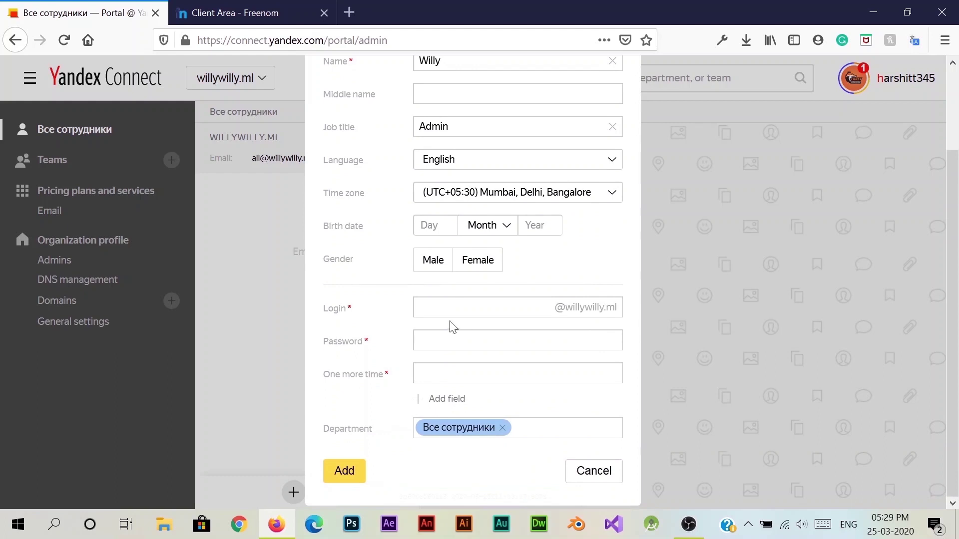
pyautogui.click(450, 308)
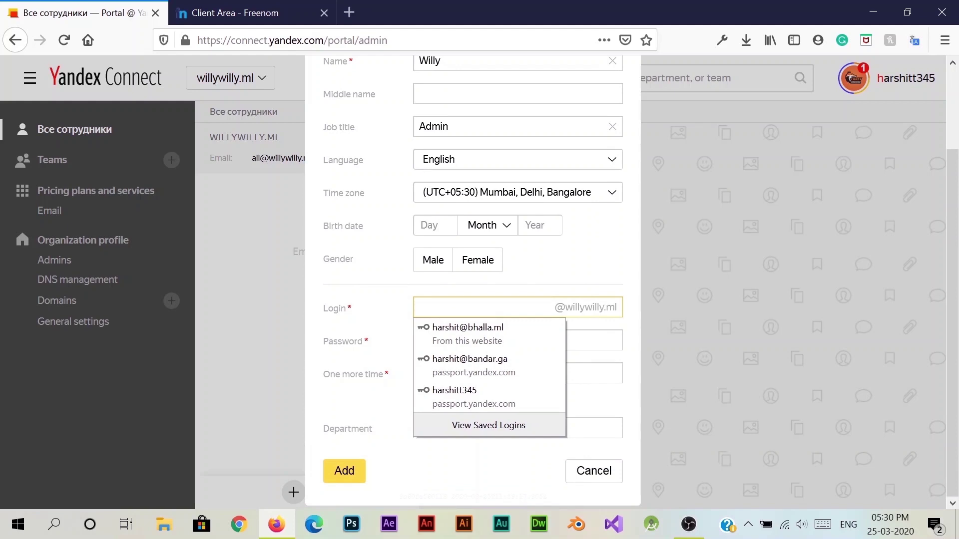
pyautogui.click(574, 305)
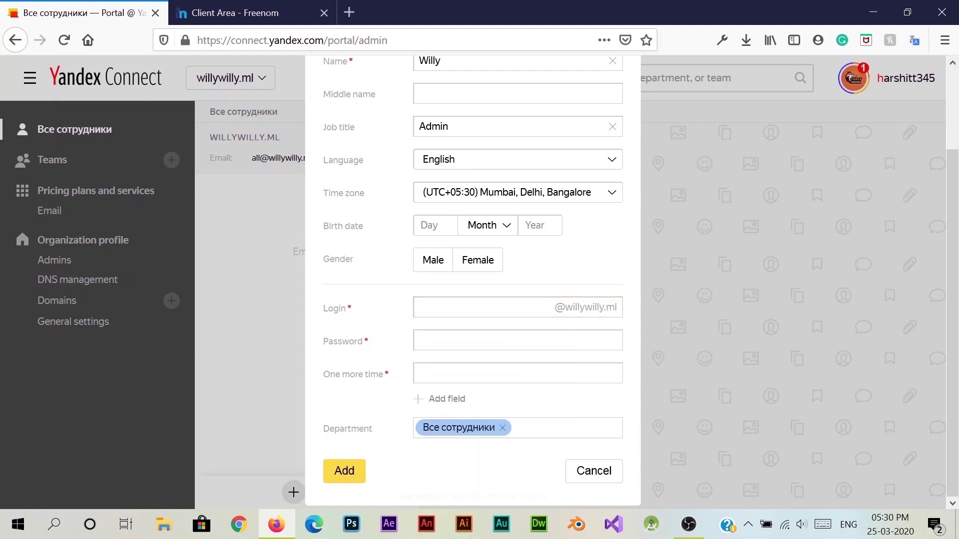
pyautogui.click(574, 300)
pyautogui.click(517, 303)
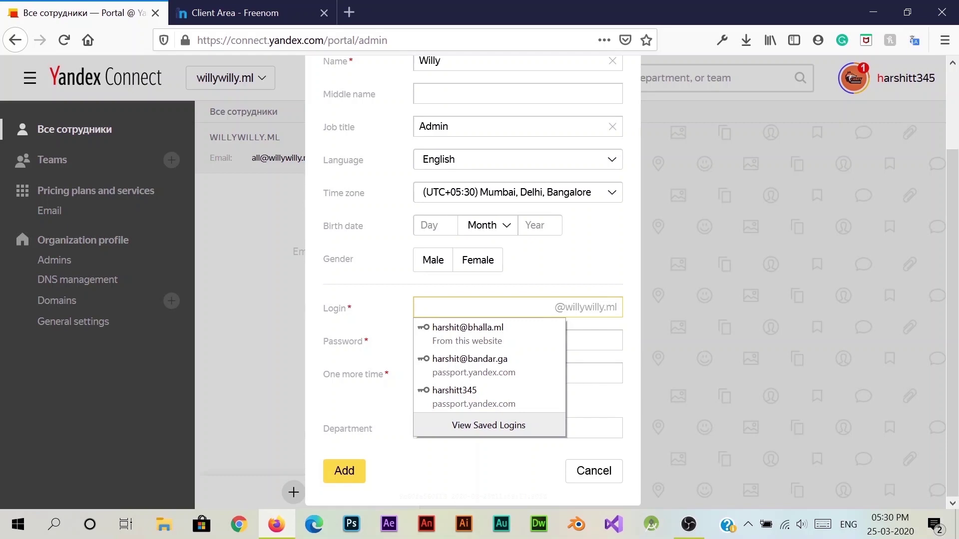
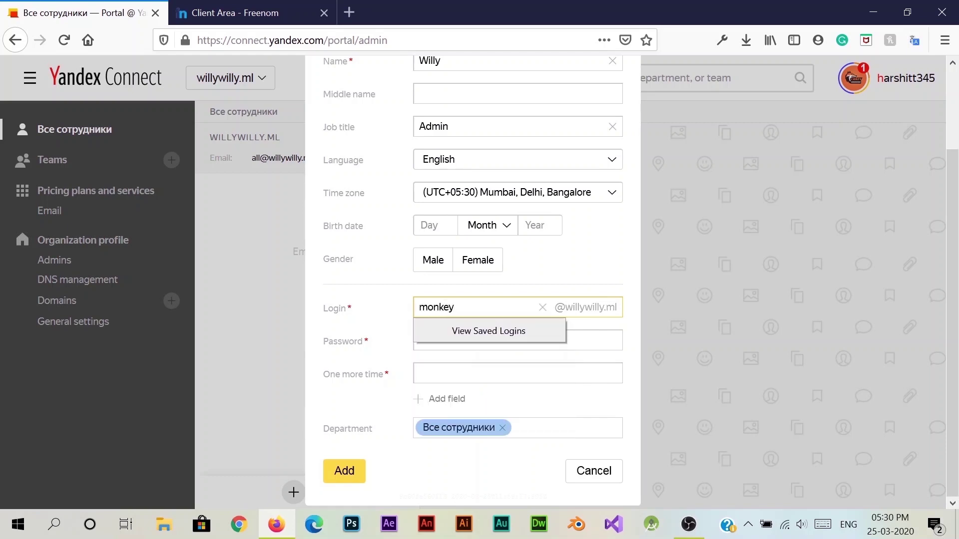
pyautogui.click(564, 284)
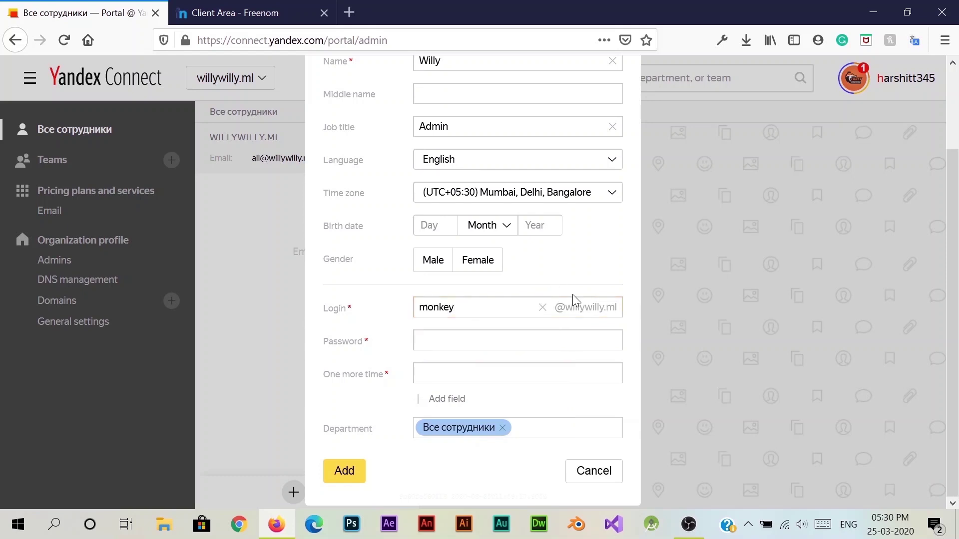
# Step: Enter the password in both password fields and submit the employee form
pyautogui.click(459, 342)
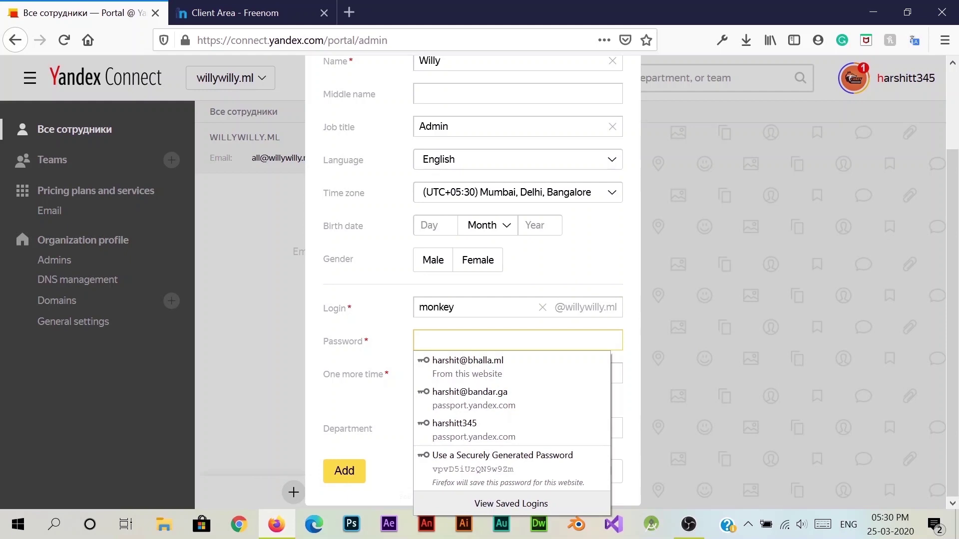
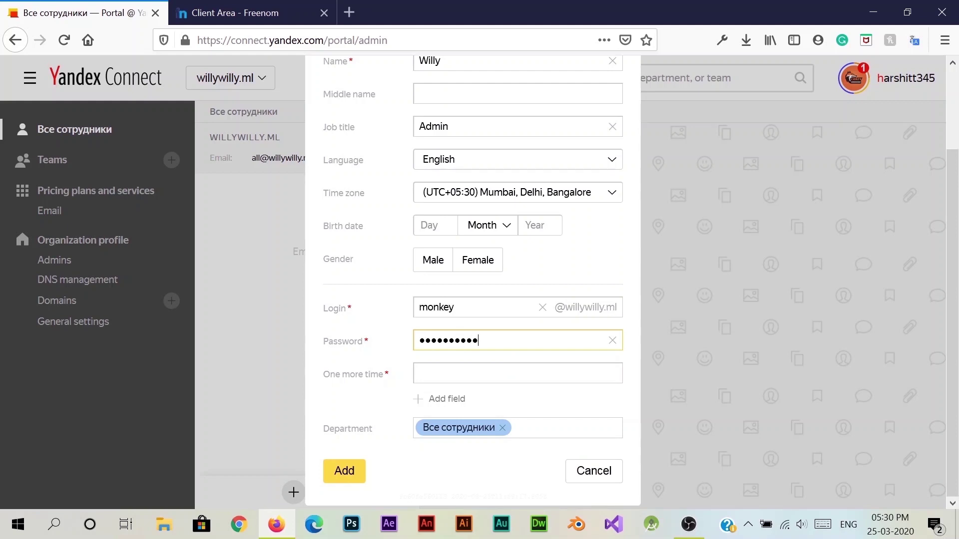
pyautogui.press('Tab')
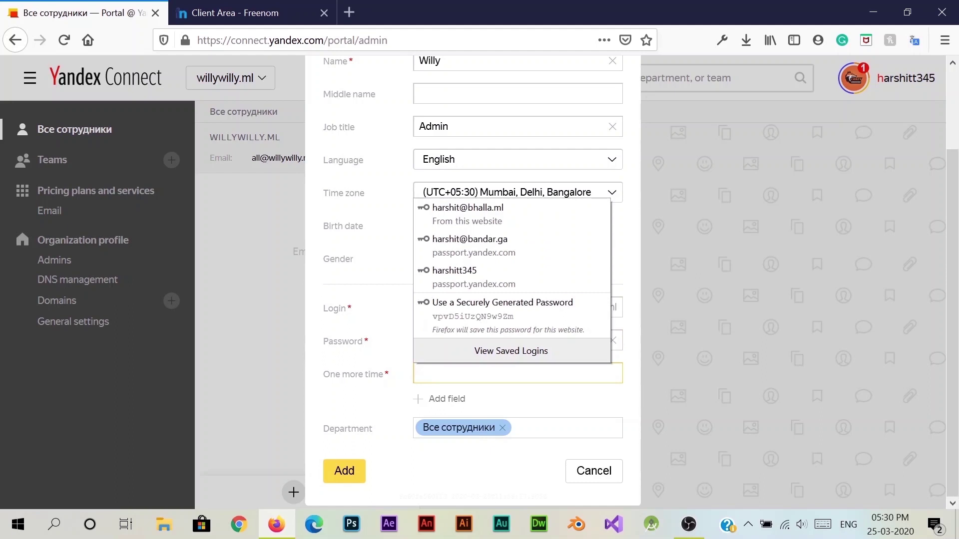
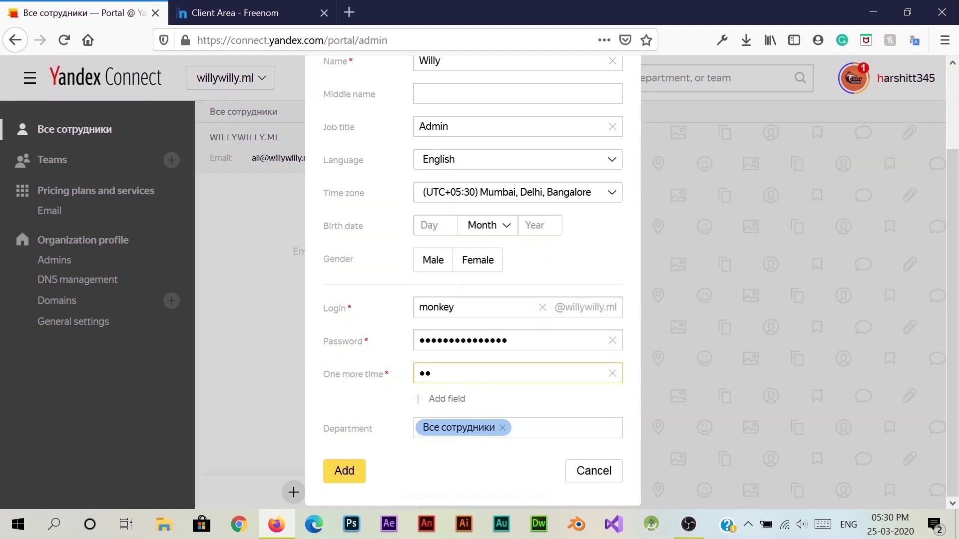
pyautogui.click(346, 477)
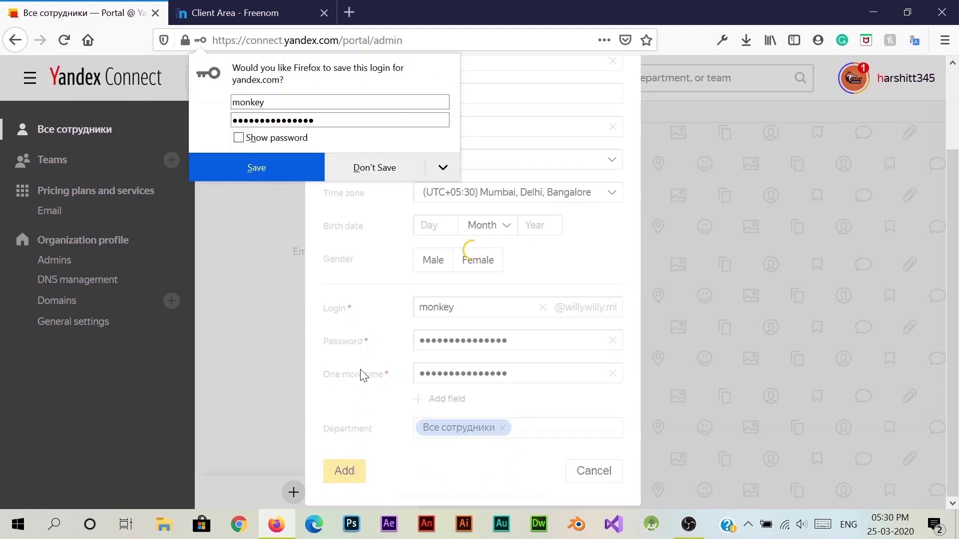
pyautogui.click(372, 172)
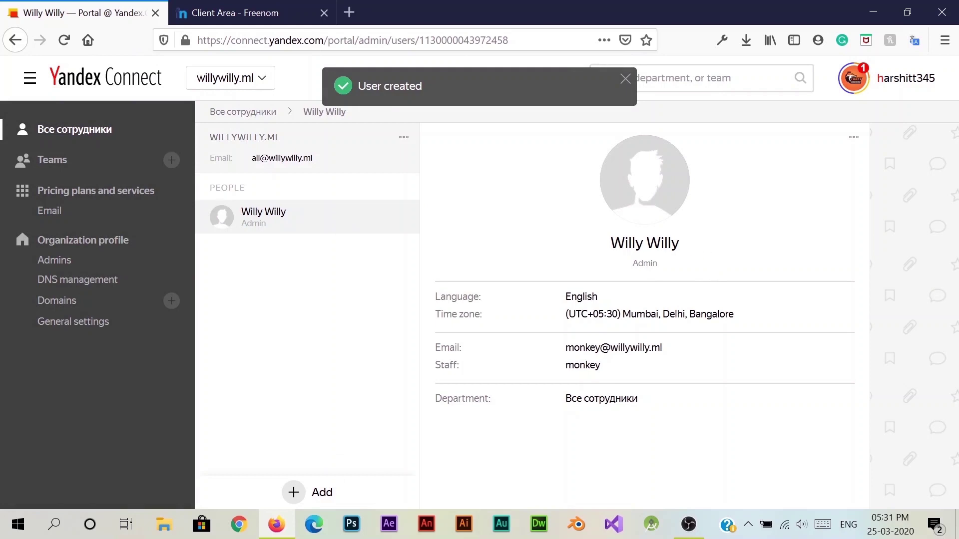
pyautogui.moveTo(610, 243); pyautogui.dragTo(682, 246)
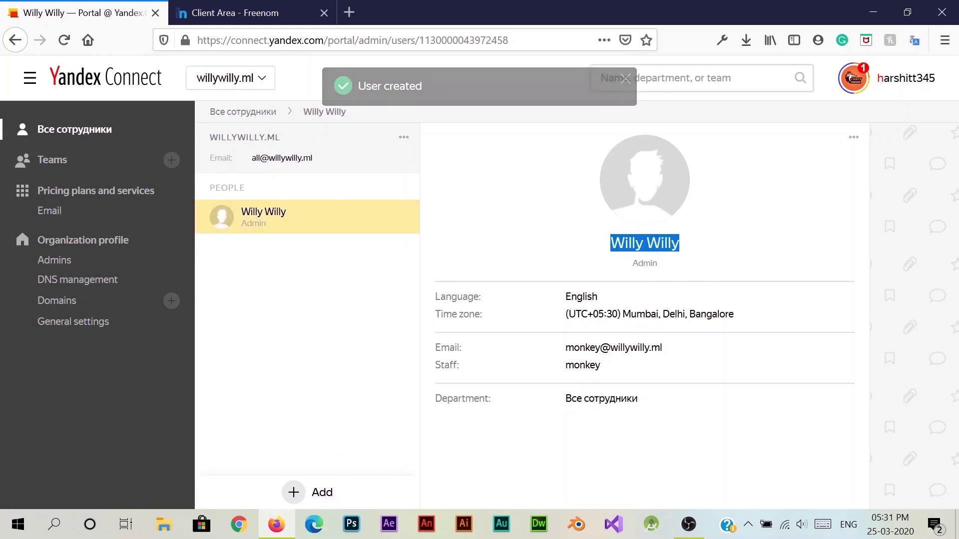
pyautogui.click(696, 250)
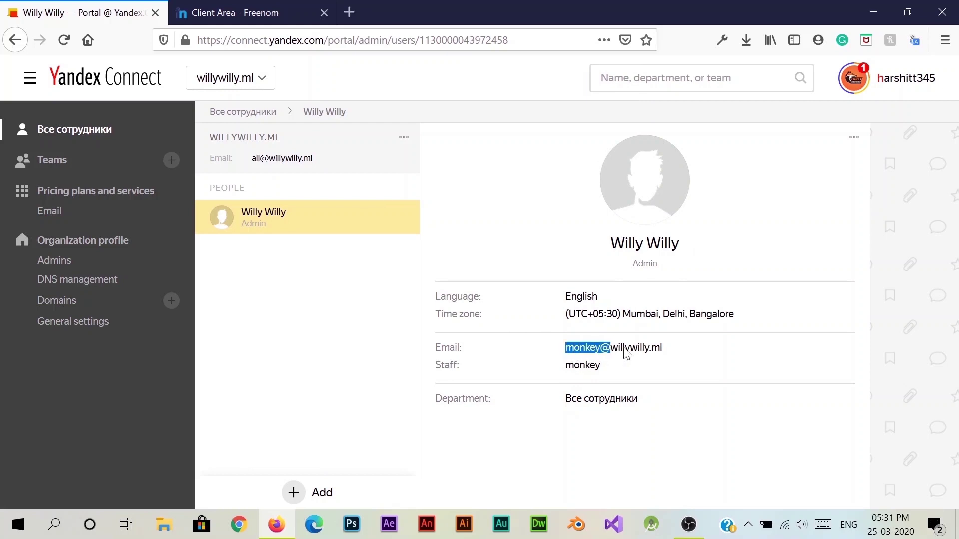
pyautogui.moveTo(561, 357); pyautogui.dragTo(700, 357)
pyautogui.click(705, 358)
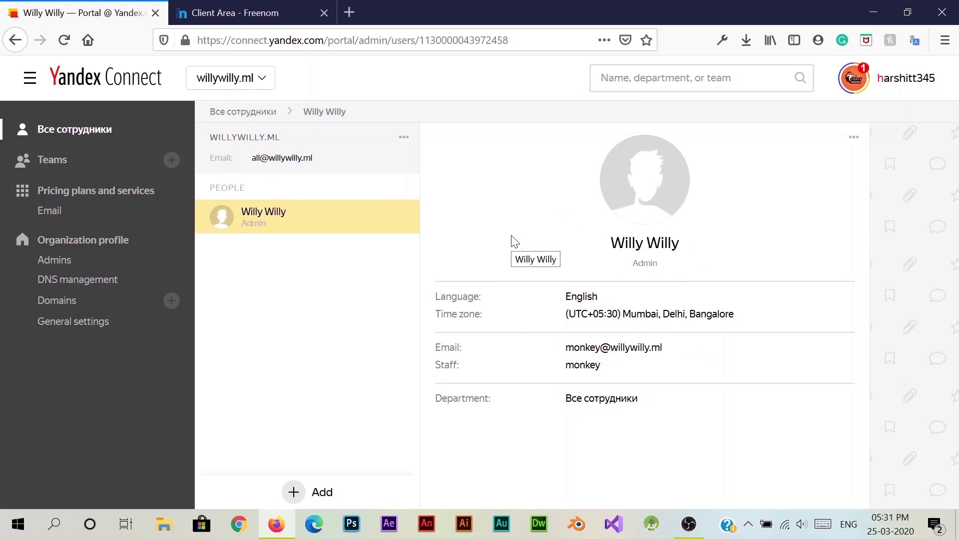
pyautogui.click(854, 78)
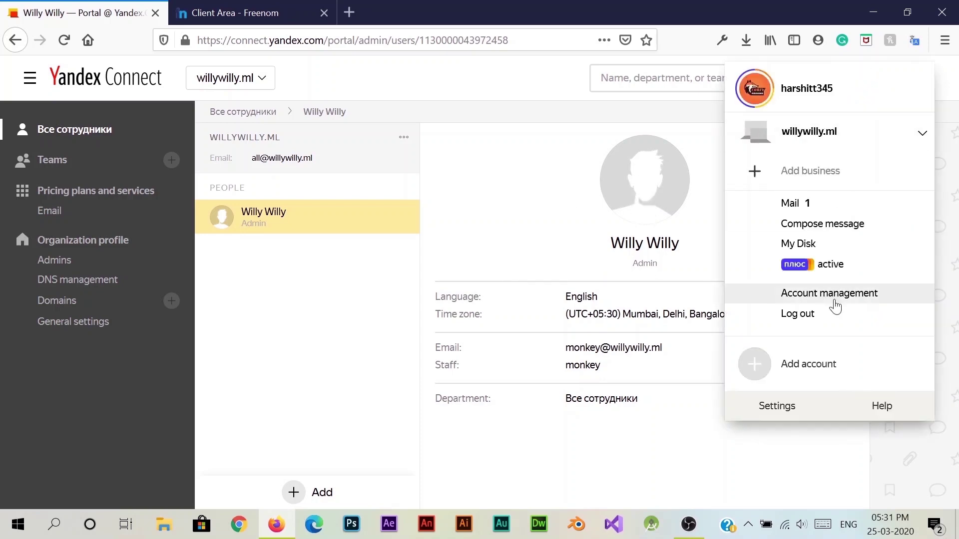
pyautogui.click(824, 314)
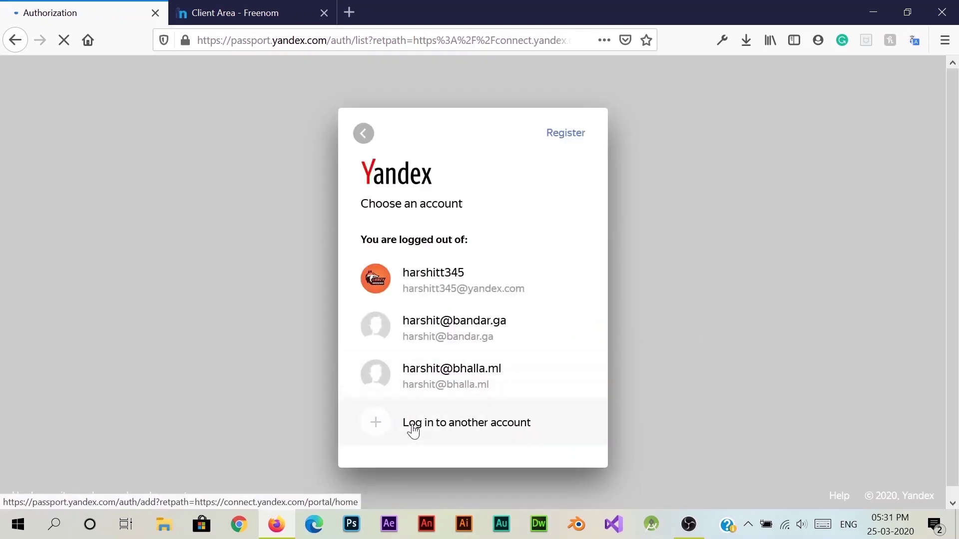
pyautogui.click(414, 429)
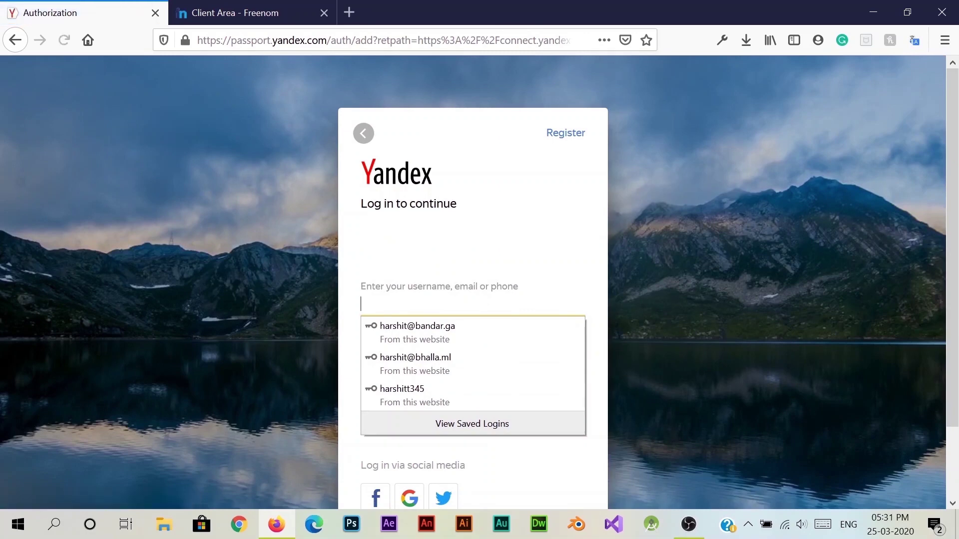
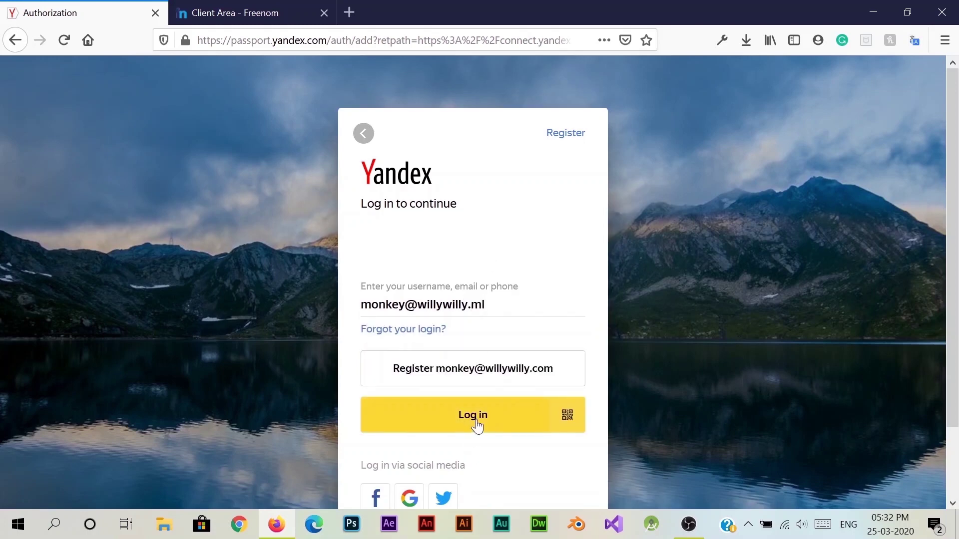
pyautogui.click(477, 425)
pyautogui.write('*****')
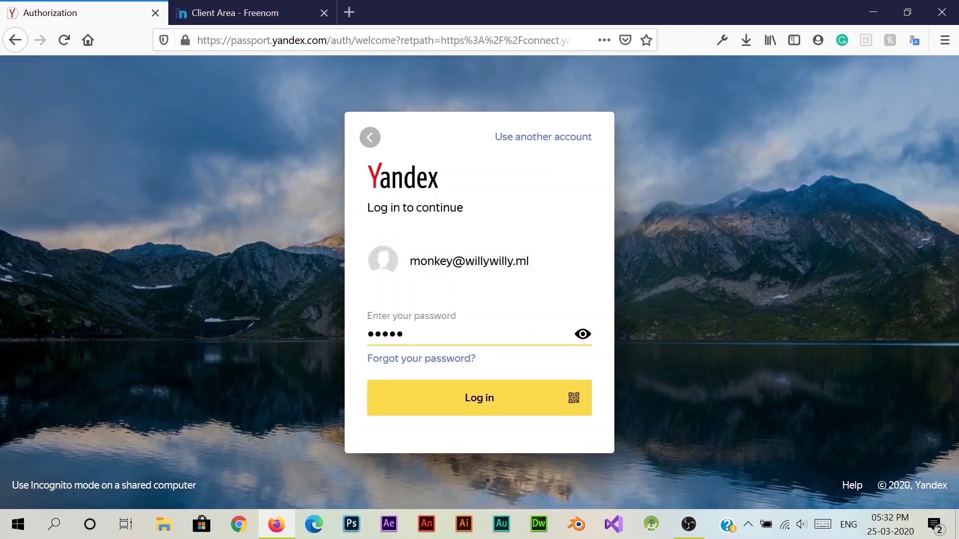
pyautogui.write('*********')
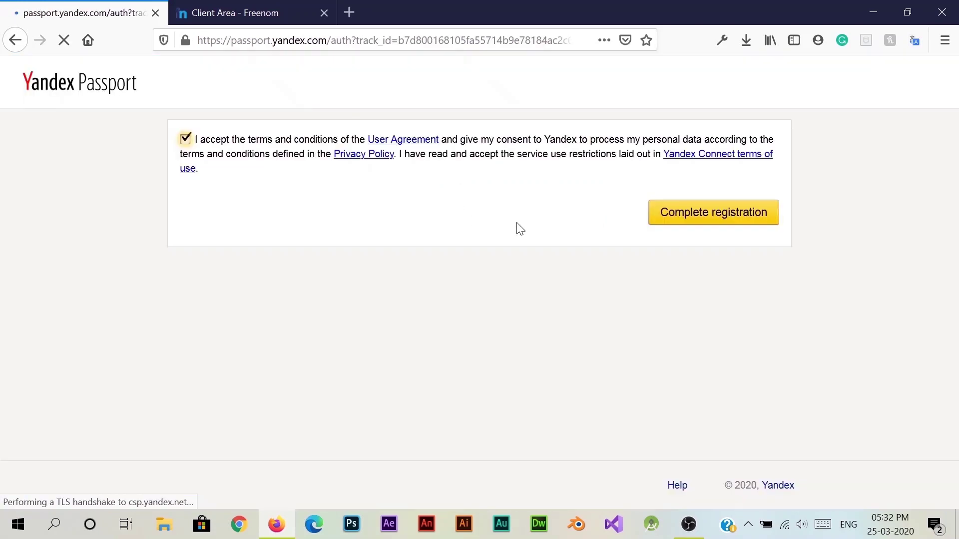
pyautogui.click(702, 214)
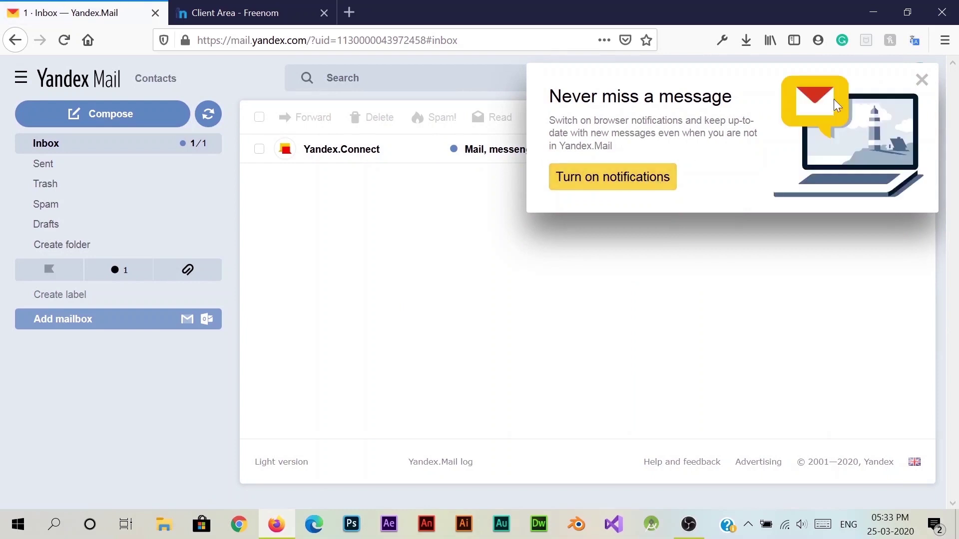
pyautogui.click(920, 80)
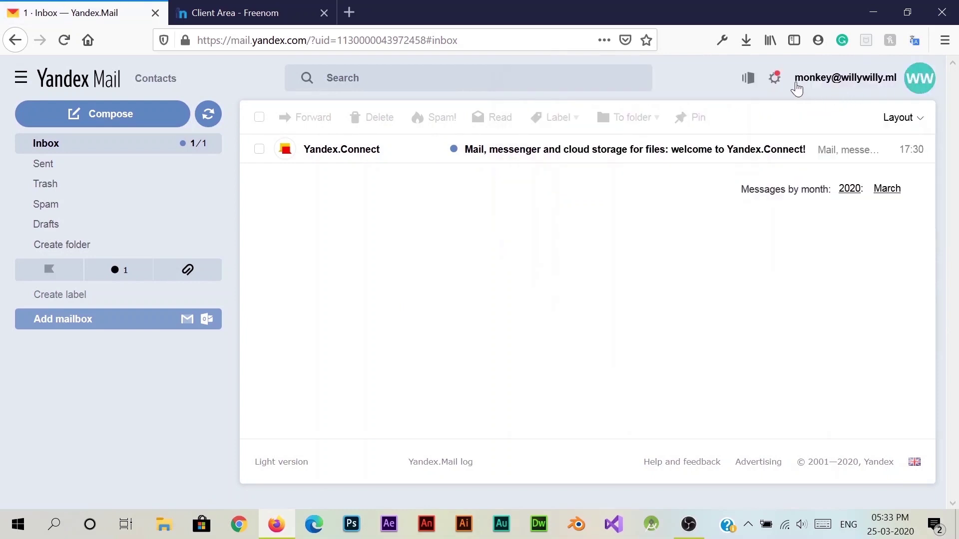
pyautogui.moveTo(807, 88); pyautogui.dragTo(892, 87)
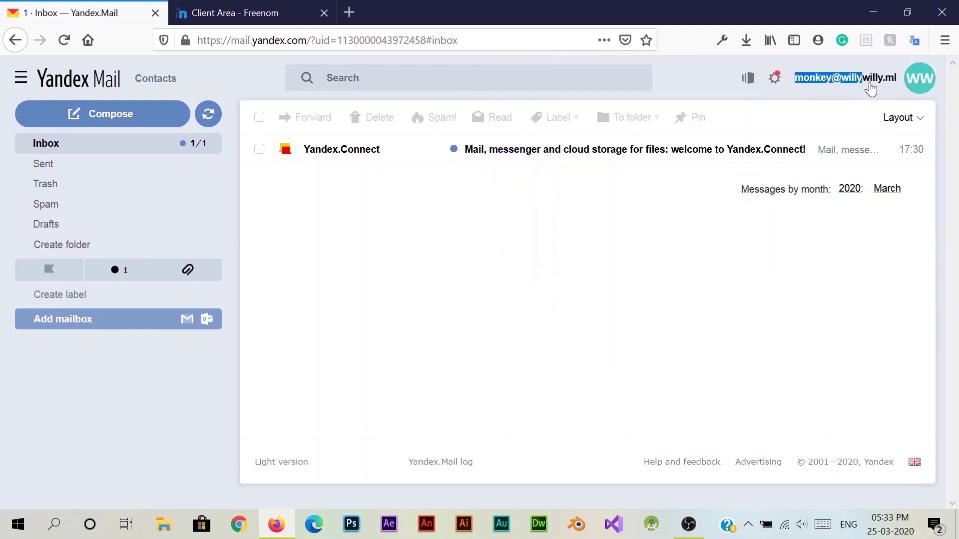
pyautogui.click(897, 88)
pyautogui.click(433, 300)
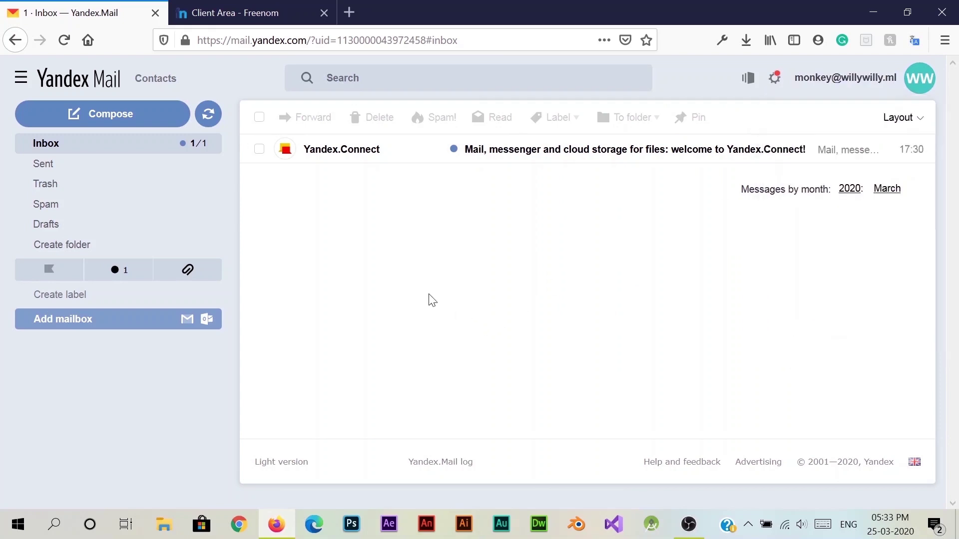
# Step: Send the Gmail account a message titled 'test' with body 'This is a test'
pyautogui.moveTo(118, 143)
pyautogui.click(120, 120)
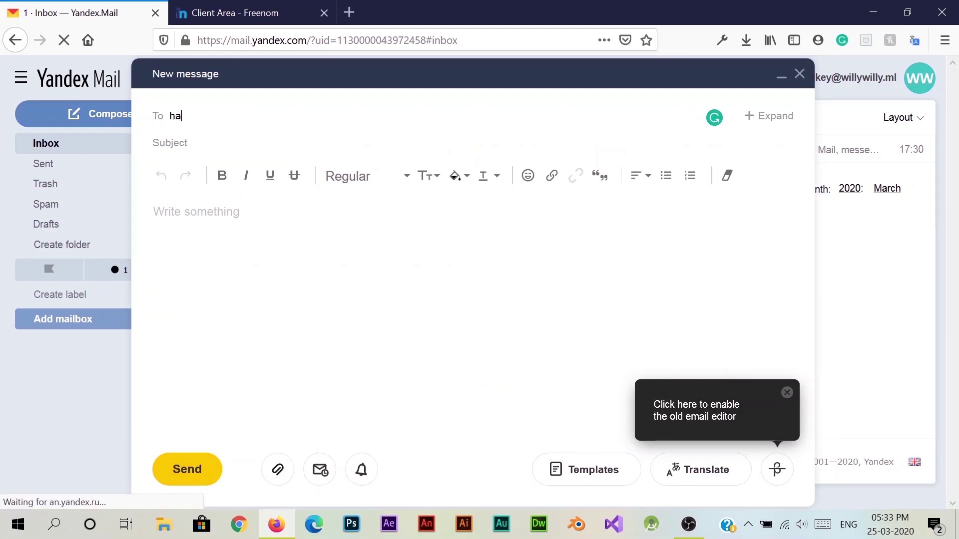
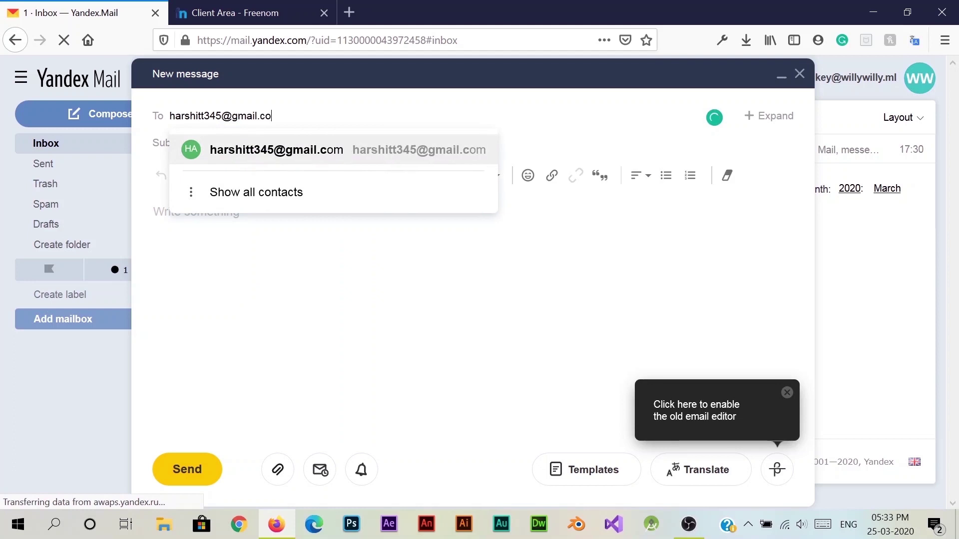
pyautogui.press('Tab')
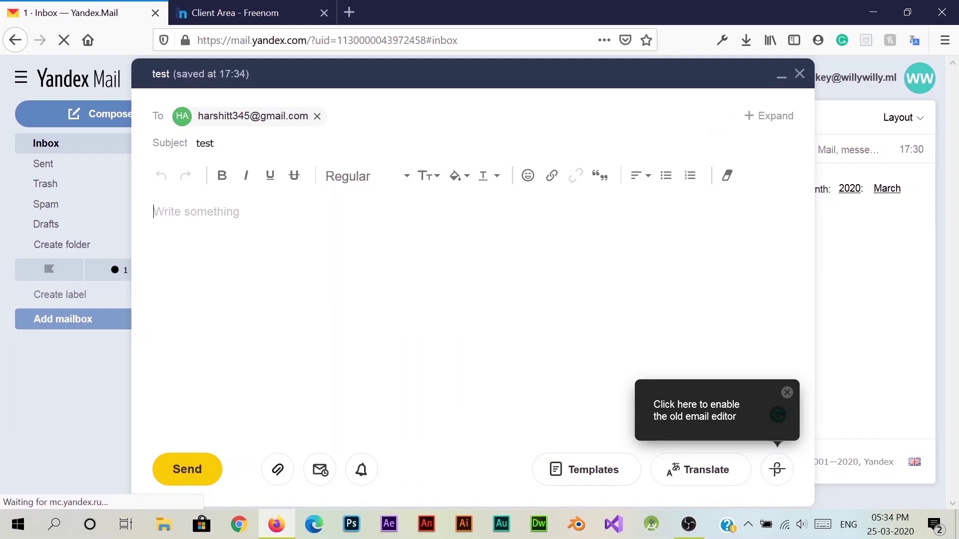
pyautogui.write('This is a test')
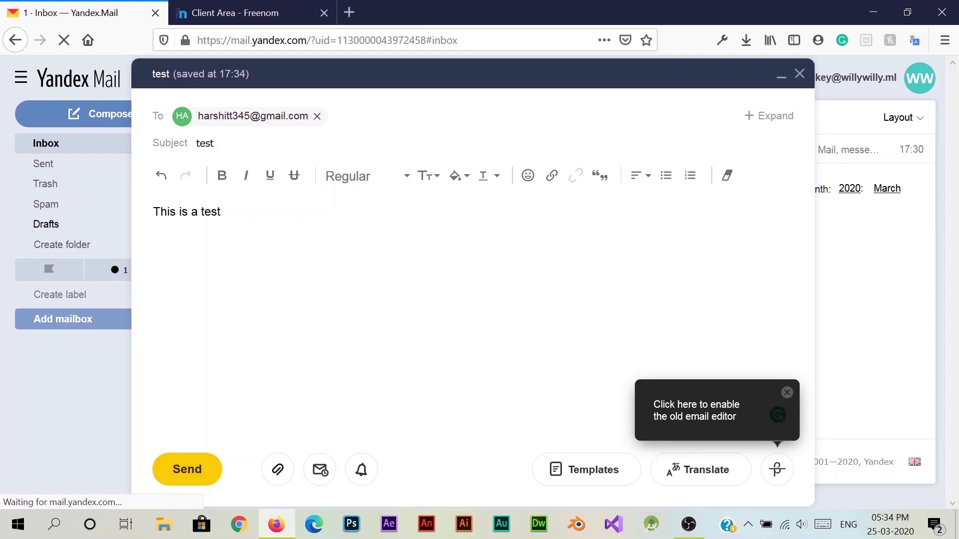
pyautogui.click(181, 474)
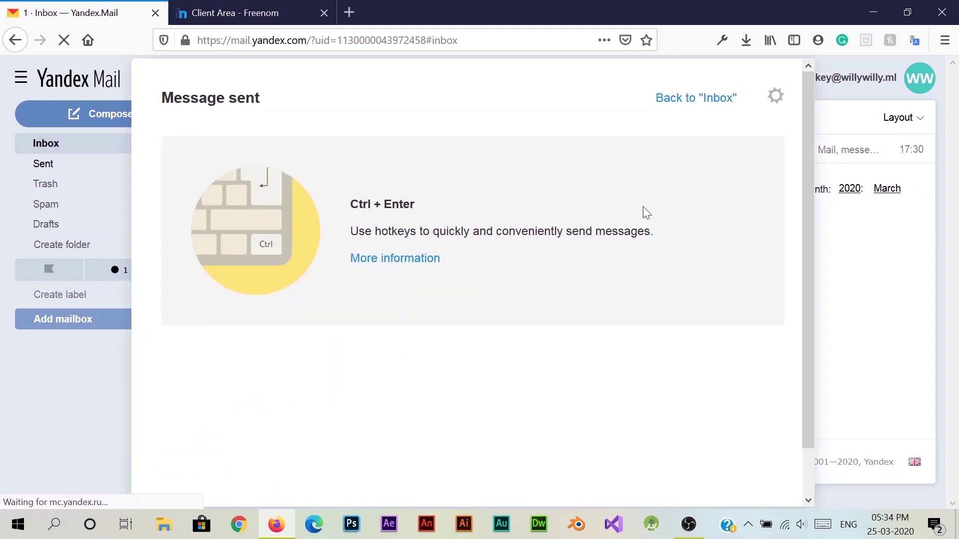
pyautogui.click(691, 100)
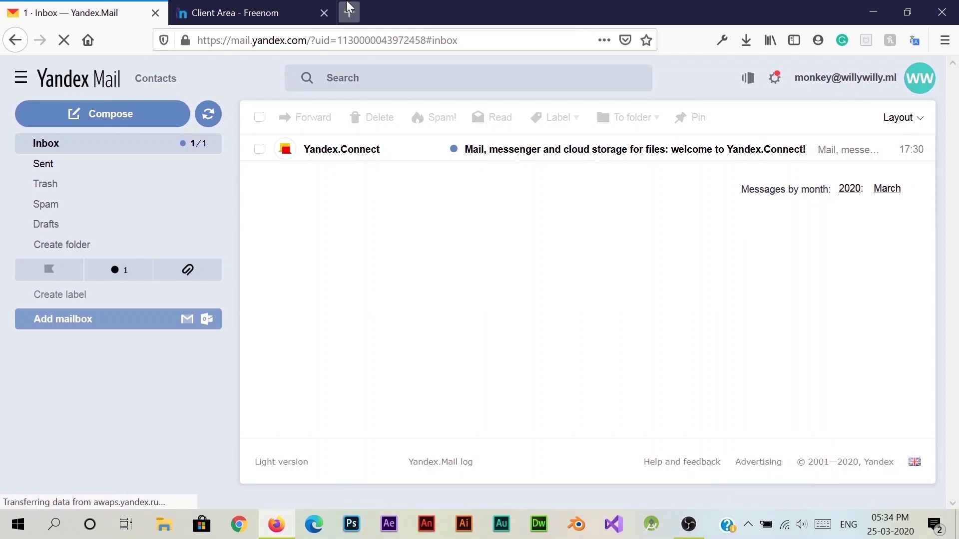
# Step: Check the Sent folder for the test message, then load Gmail in a new tab
pyautogui.click(154, 170)
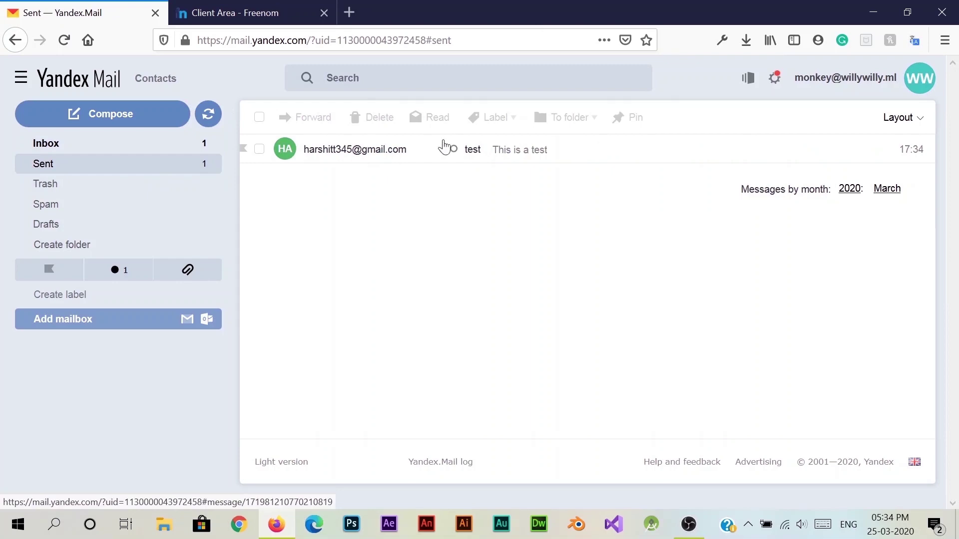
pyautogui.click(349, 12)
pyautogui.write('gm')
pyautogui.press('Down')
pyautogui.press('Return')
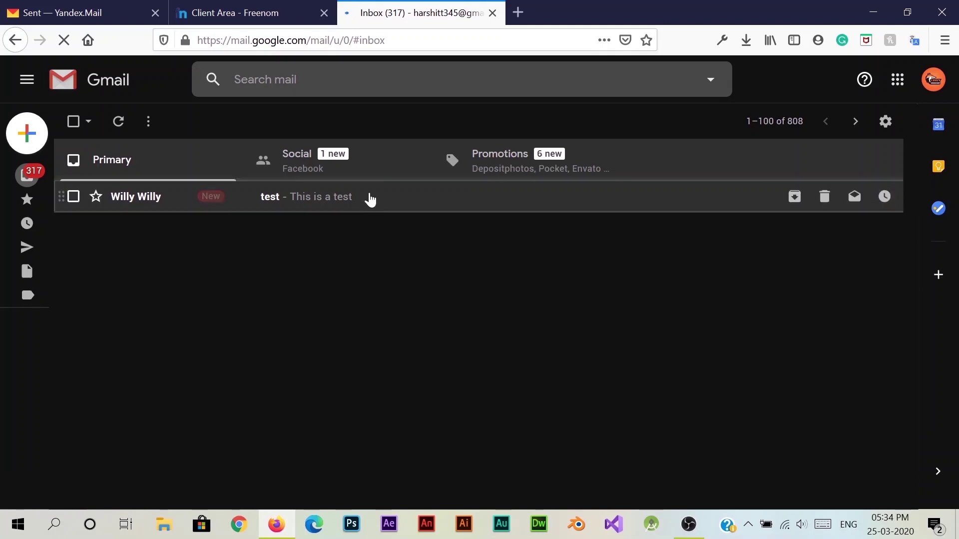
pyautogui.click(328, 201)
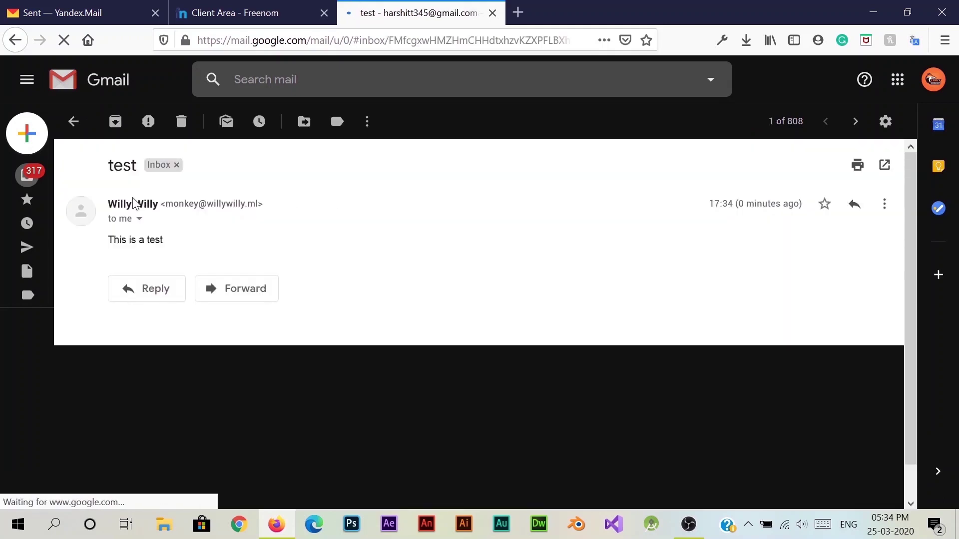
pyautogui.moveTo(133, 204)
pyautogui.mouseDown()
pyautogui.moveTo(118, 204)
pyautogui.moveTo(278, 202)
pyautogui.mouseUp()
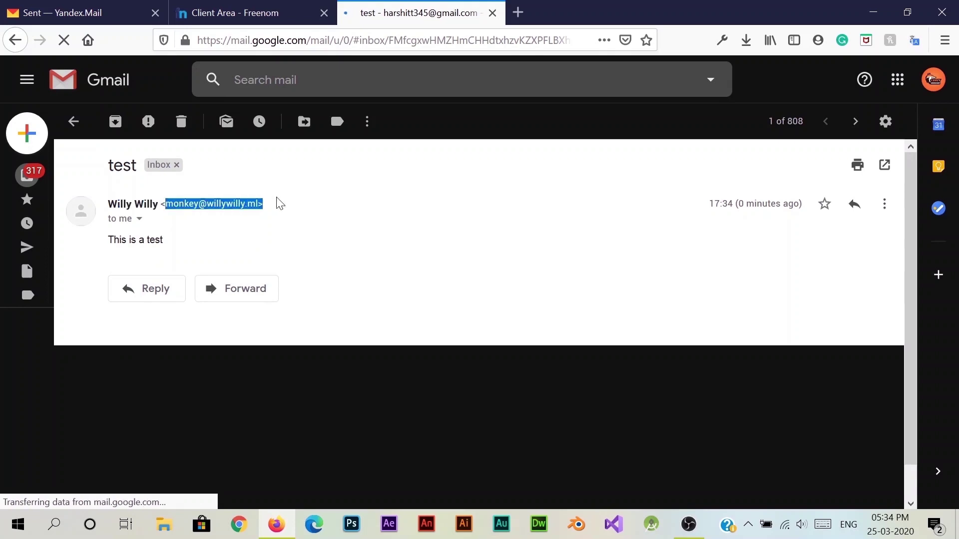
pyautogui.click(304, 214)
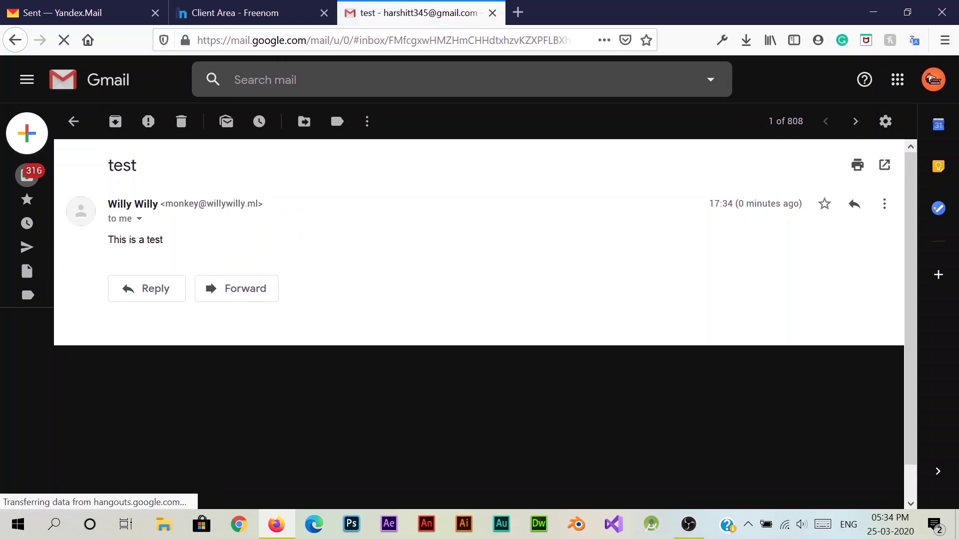
pyautogui.moveTo(108, 240); pyautogui.dragTo(187, 242)
pyautogui.click(472, 210)
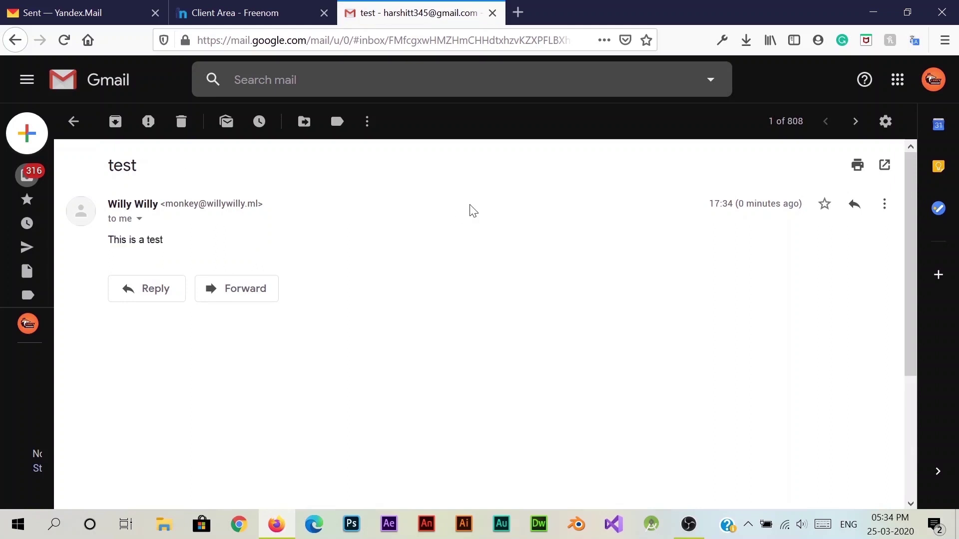